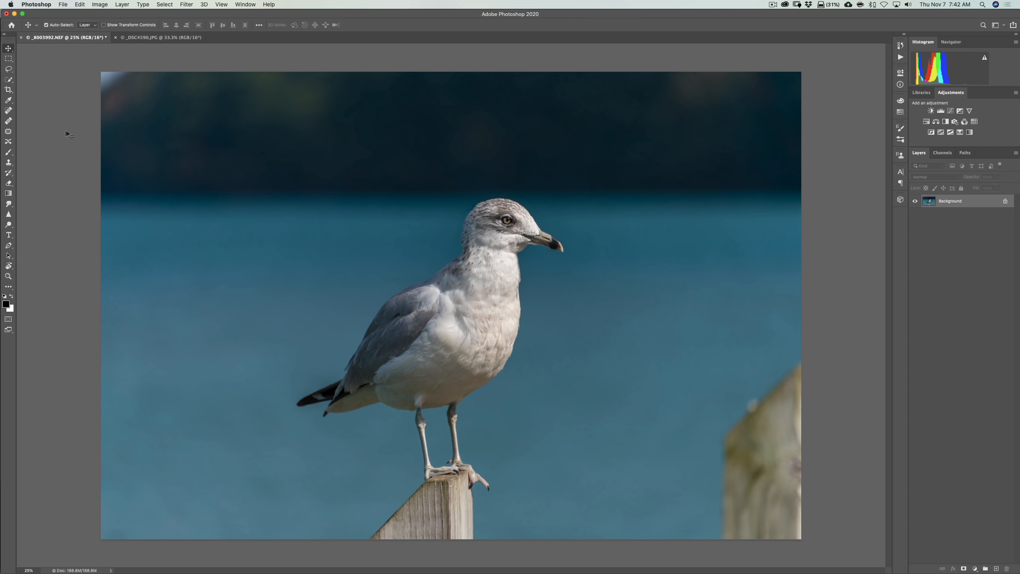
Add the Object Selection Tool from the extra tools to the toolbar group holding the Quick Selection and Magic Wand tools
{"action": "left_click", "coordinate": [8, 80]}
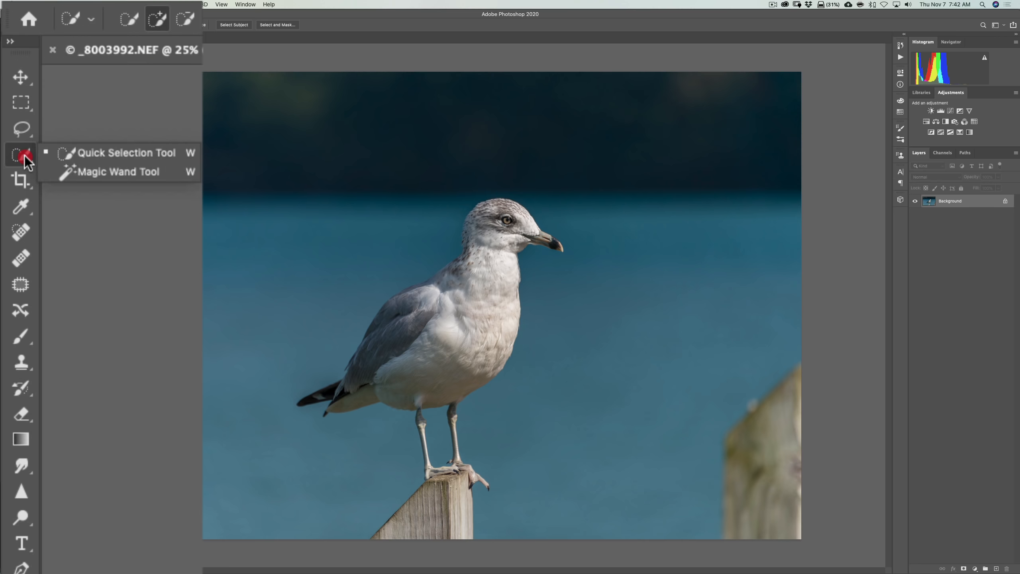
{"action": "left_click", "coordinate": [98, 173]}
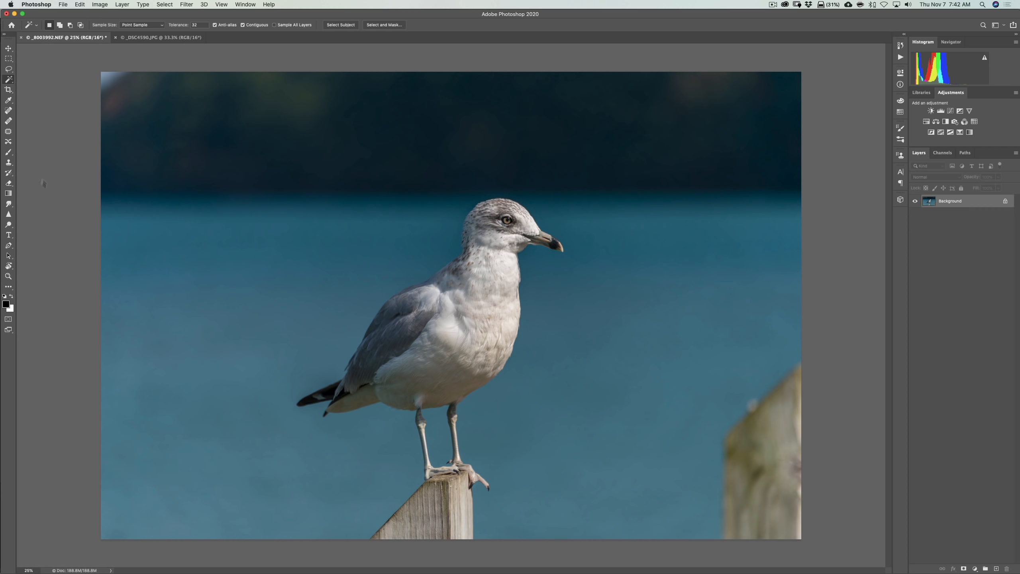
{"action": "left_click", "coordinate": [80, 5]}
{"action": "left_click", "coordinate": [71, 542]}
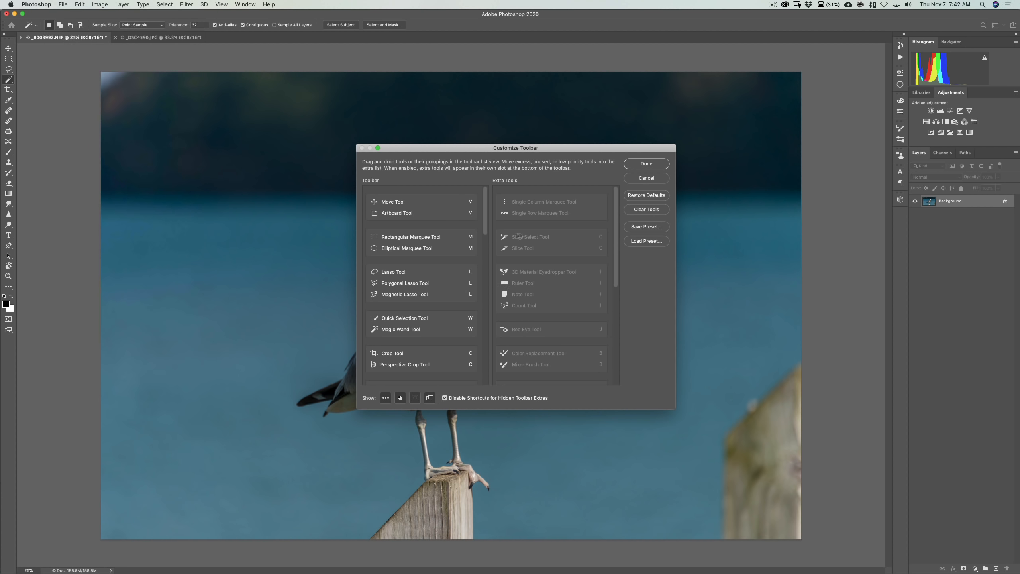
{"action": "scroll", "coordinate": [271, 298], "scroll_direction": "down", "scroll_amount": 10}
{"action": "scroll", "coordinate": [270, 297], "scroll_direction": "up", "scroll_amount": 10}
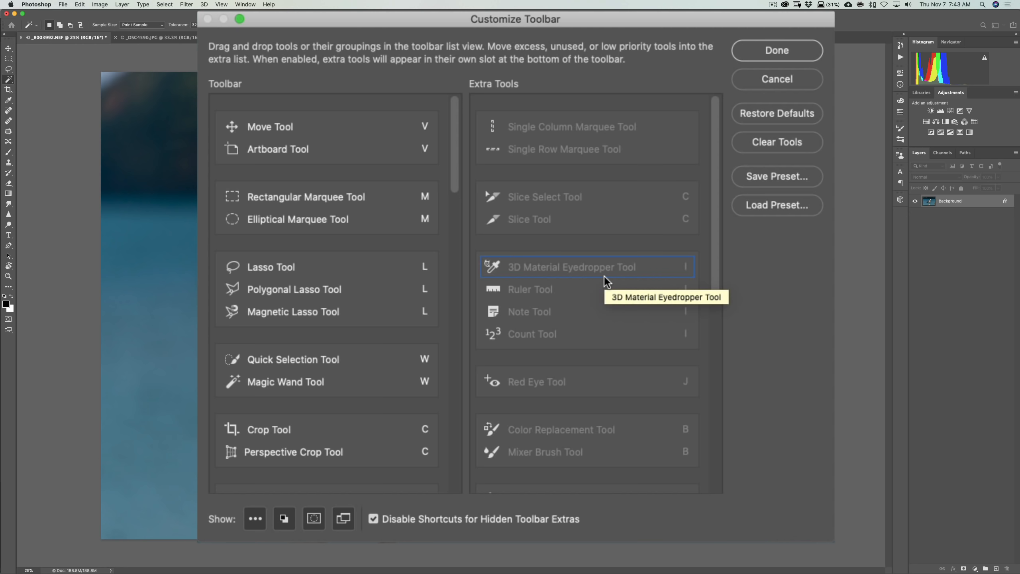
{"action": "scroll", "coordinate": [606, 281], "scroll_direction": "down", "scroll_amount": 10}
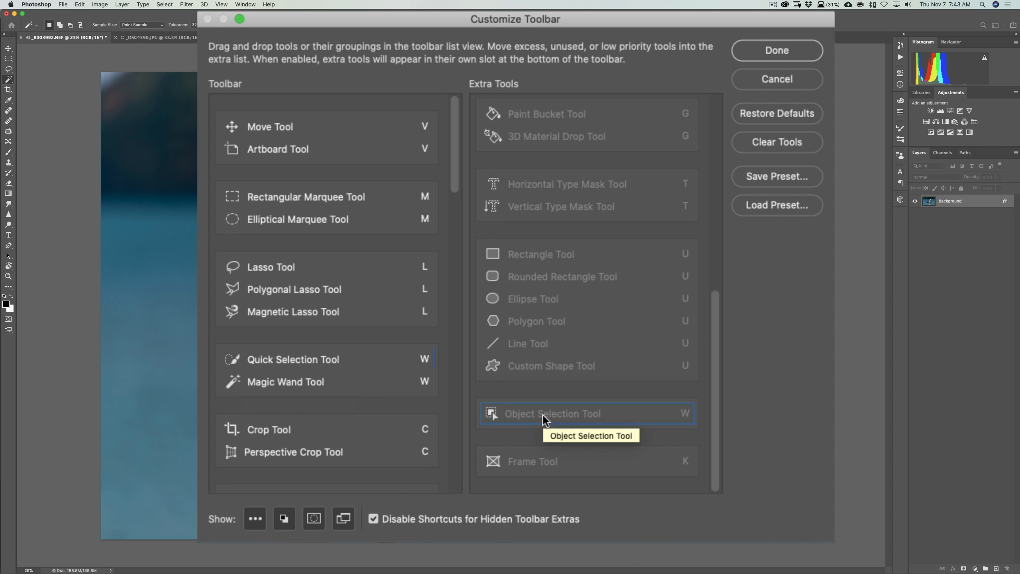
{"action": "mouse_move", "coordinate": [545, 419]}
{"action": "left_mouse_down"}
{"action": "mouse_move", "coordinate": [422, 383]}
{"action": "mouse_move", "coordinate": [255, 383]}
{"action": "mouse_move", "coordinate": [319, 391]}
{"action": "mouse_move", "coordinate": [292, 357]}
{"action": "mouse_move", "coordinate": [285, 411]}
{"action": "mouse_move", "coordinate": [293, 406]}
{"action": "left_mouse_up"}
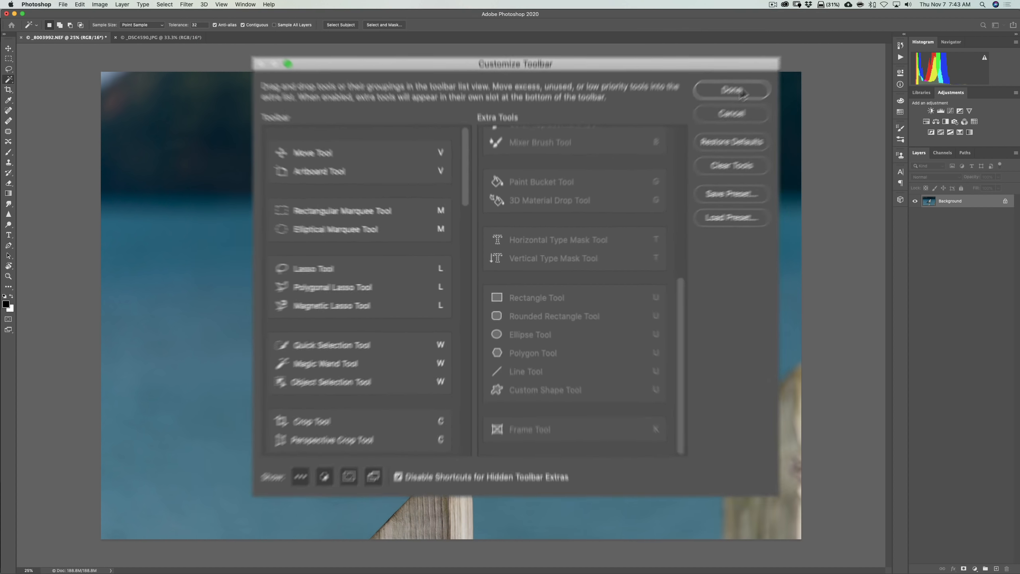
{"action": "left_click", "coordinate": [647, 164]}
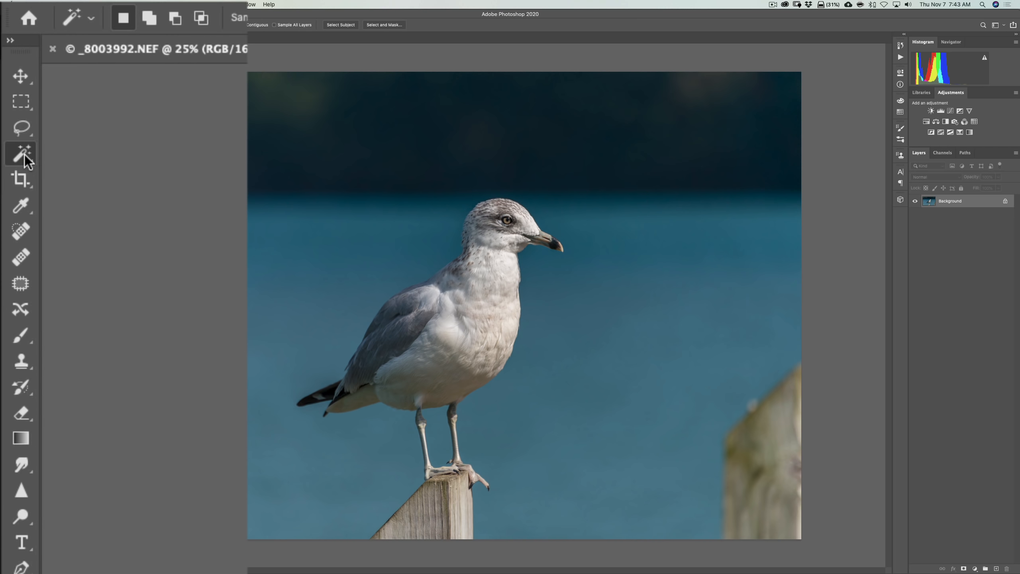
Select the seagull with the Object Selection Tool in Rectangle mode, framing it from beak to tail and feet
{"action": "left_click_drag", "start_coordinate": [25, 160], "coordinate": [98, 189]}
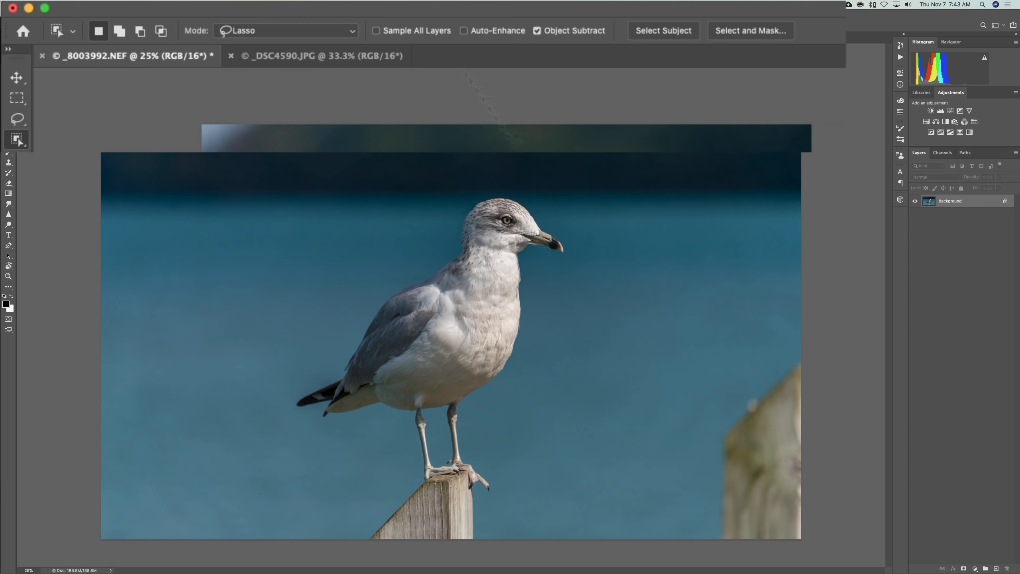
{"action": "left_click", "coordinate": [343, 29]}
{"action": "left_click", "coordinate": [305, 19]}
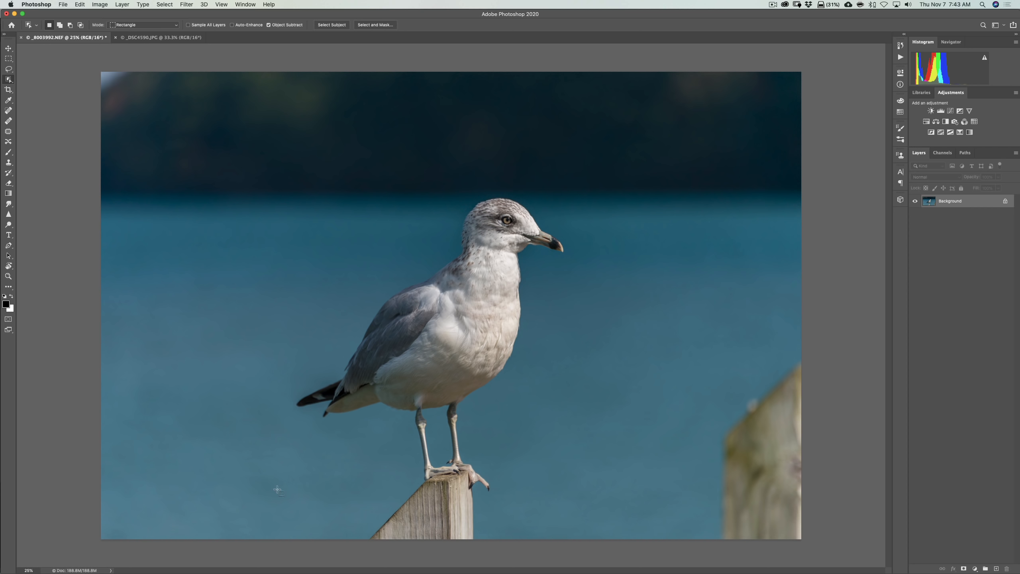
{"action": "left_click_drag", "start_coordinate": [279, 490], "coordinate": [576, 180]}
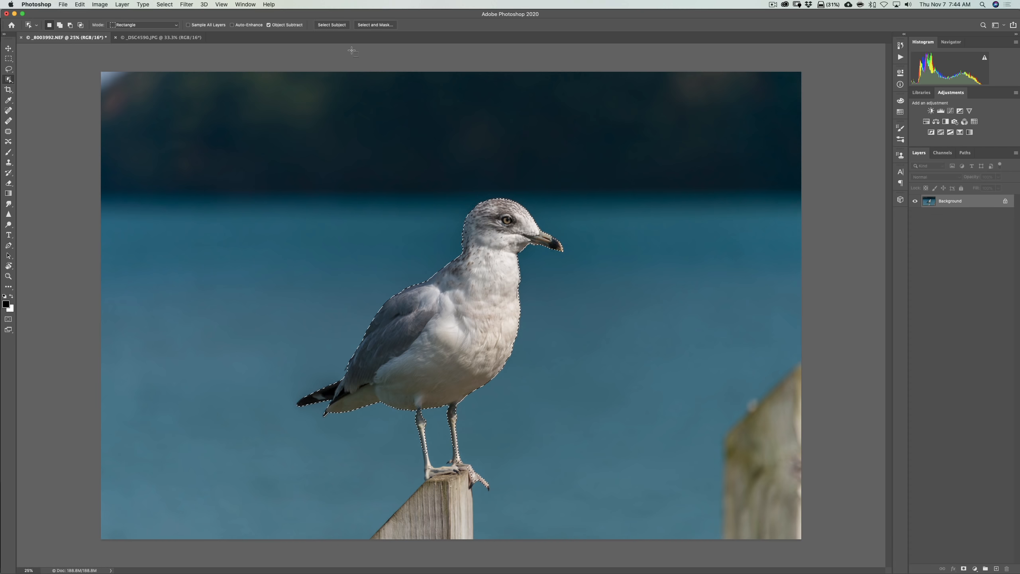
Clear the selection, switch to the Magic Wand Tool, and run Select Subject on the seagull photo
{"action": "key", "text": "super+d"}
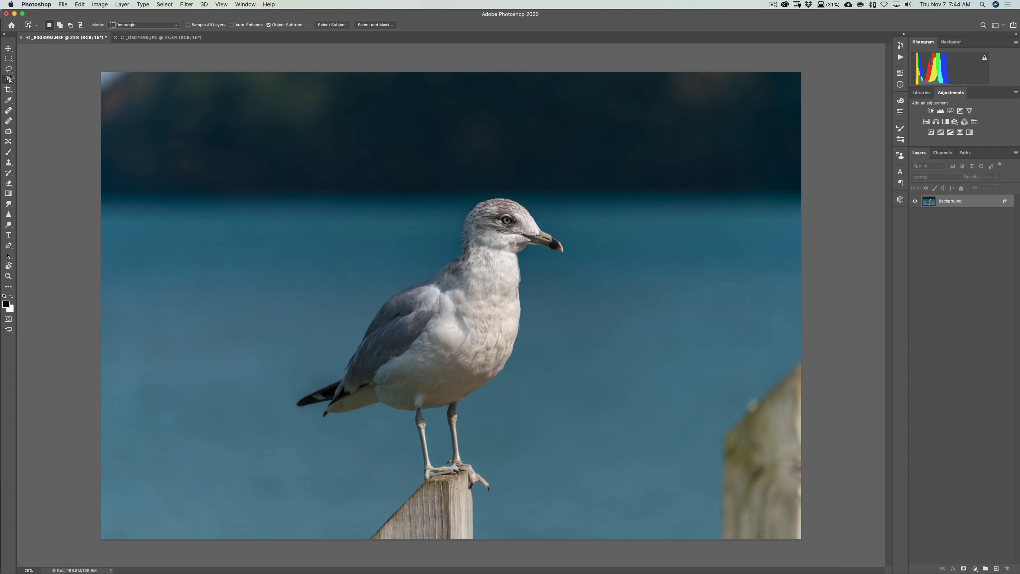
{"action": "left_click", "coordinate": [8, 48]}
{"action": "left_click", "coordinate": [8, 60]}
{"action": "left_click", "coordinate": [8, 80]}
{"action": "right_click", "coordinate": [11, 81]}
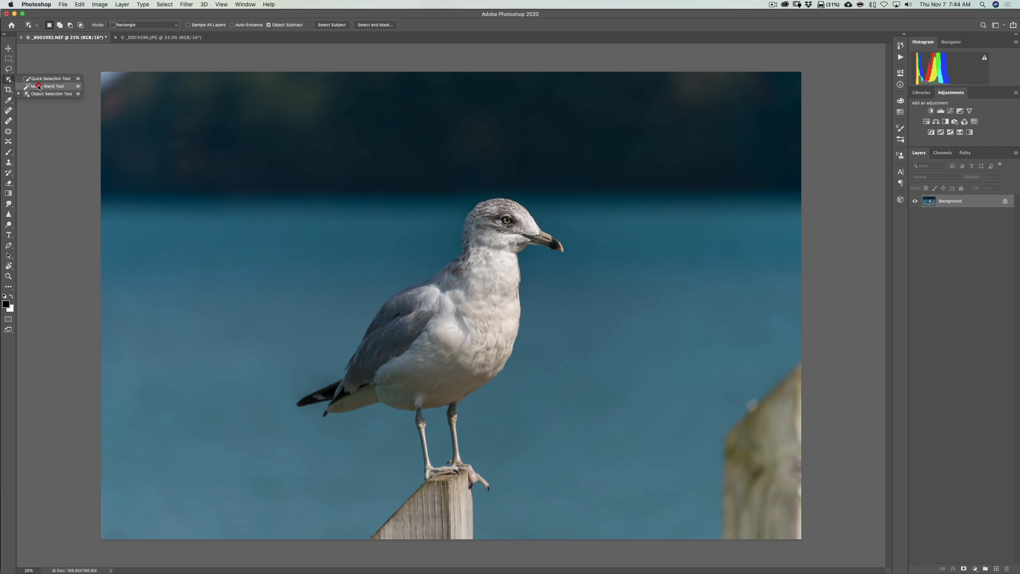
{"action": "left_click", "coordinate": [36, 90]}
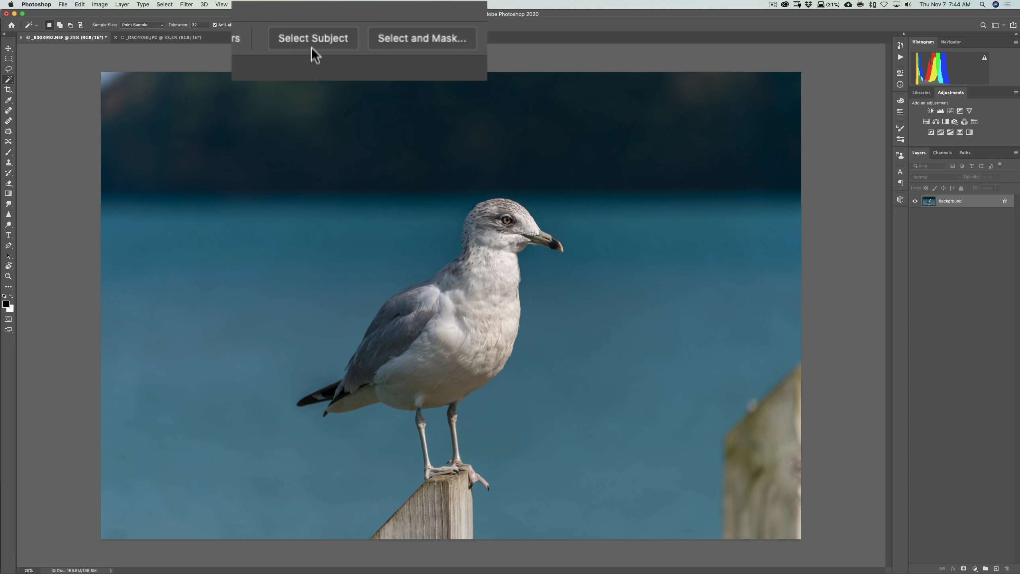
{"action": "left_click", "coordinate": [338, 25]}
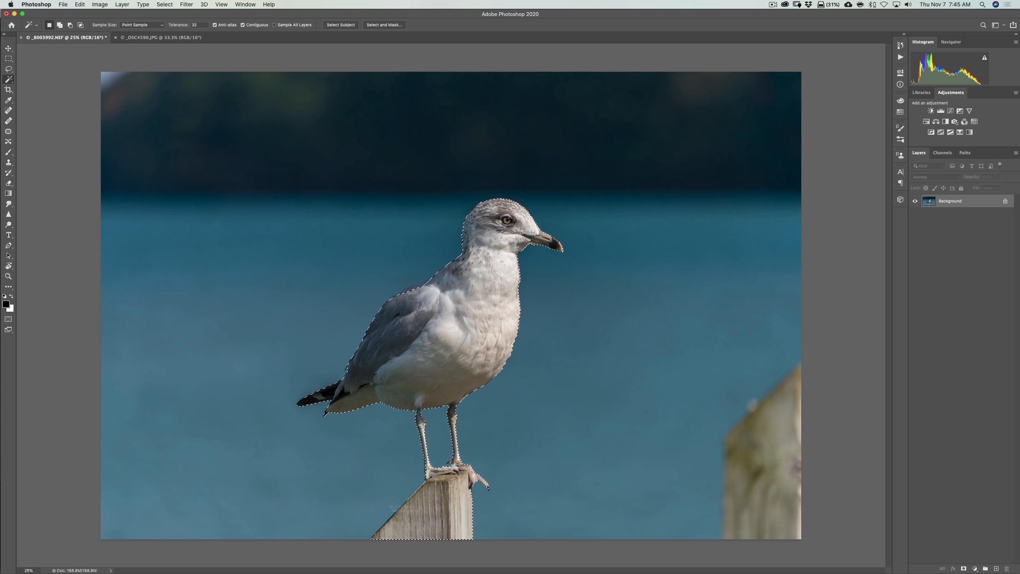
Try Select Subject on the two-eagle photo _DSC4590.JPG, and clear the resulting selection
{"action": "left_click", "coordinate": [159, 38]}
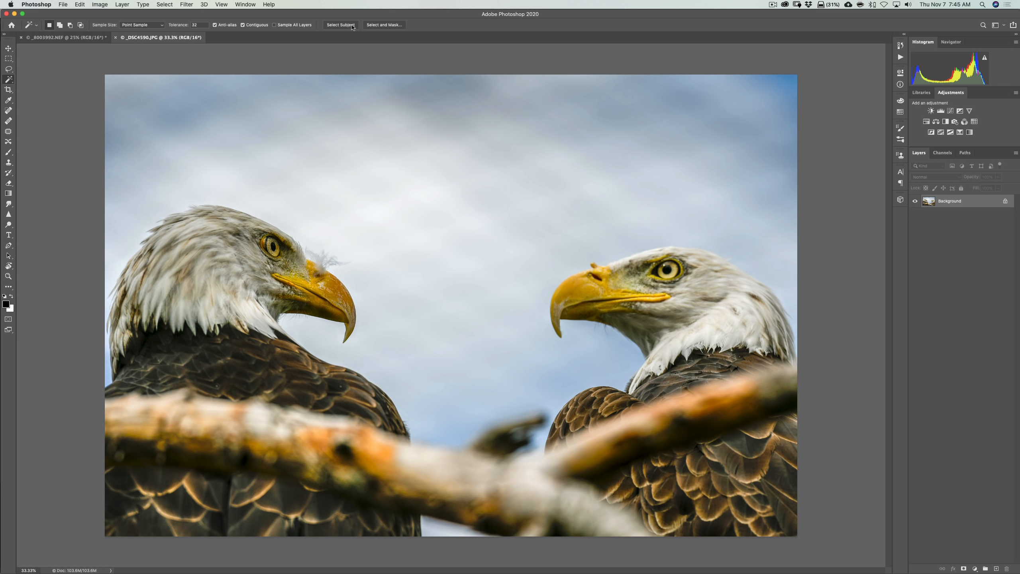
{"action": "left_click", "coordinate": [339, 25]}
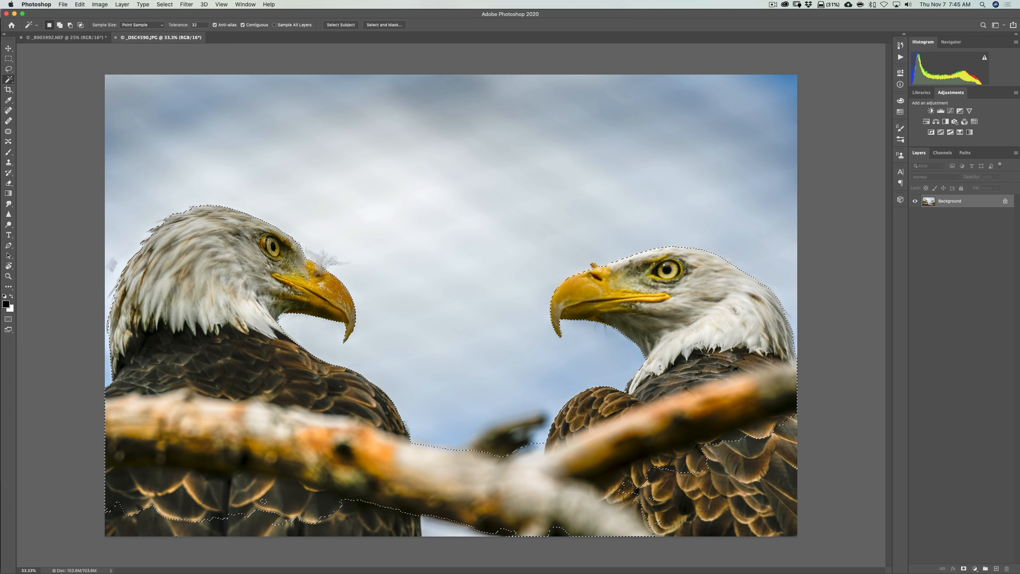
{"action": "key", "text": "super+d"}
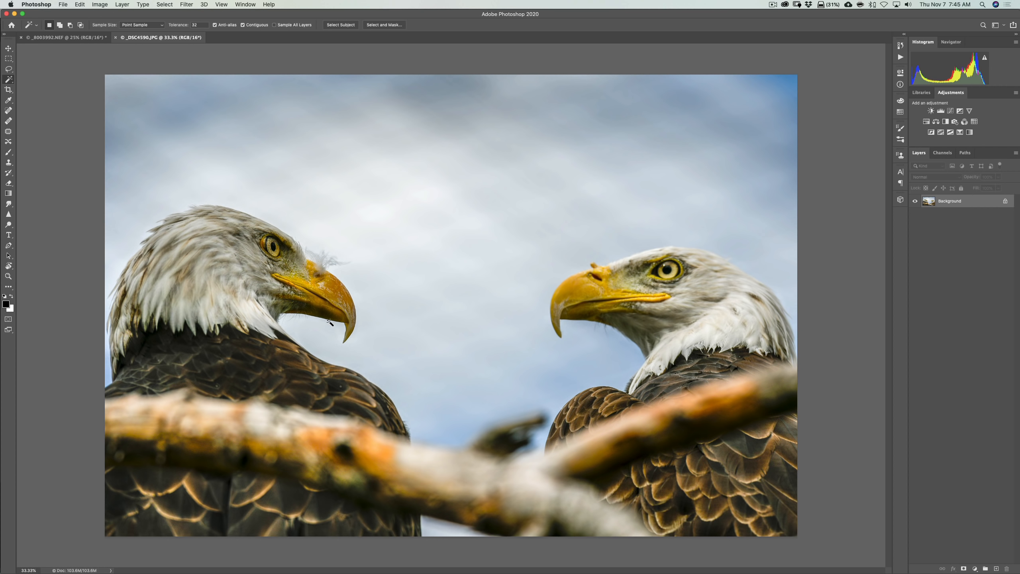
Select the left eagle's head with a rectangular Object Selection and examine the selection edge up close
{"action": "right_click", "coordinate": [8, 81]}
{"action": "left_click", "coordinate": [40, 79]}
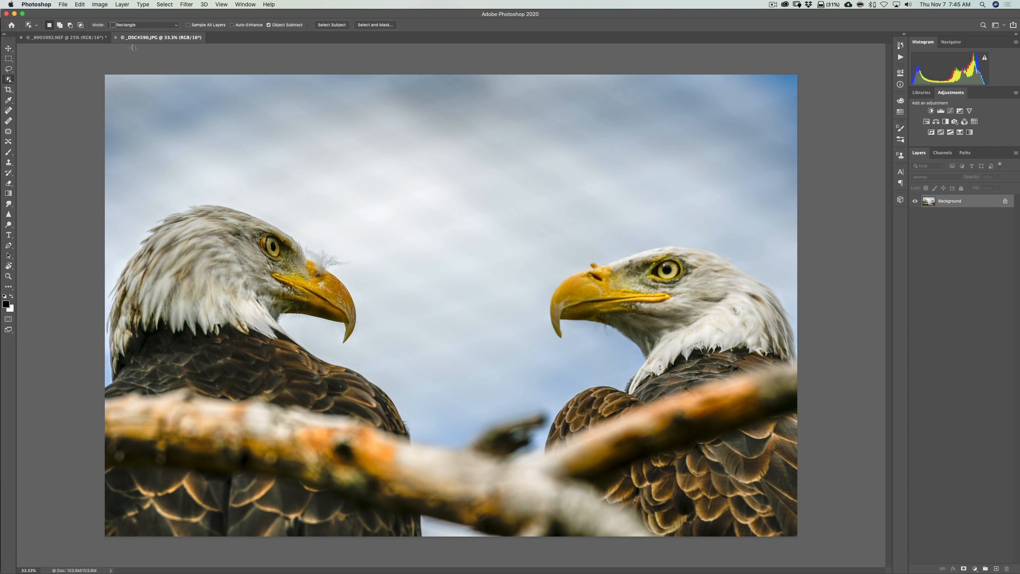
{"action": "left_click_drag", "start_coordinate": [105, 191], "coordinate": [372, 382]}
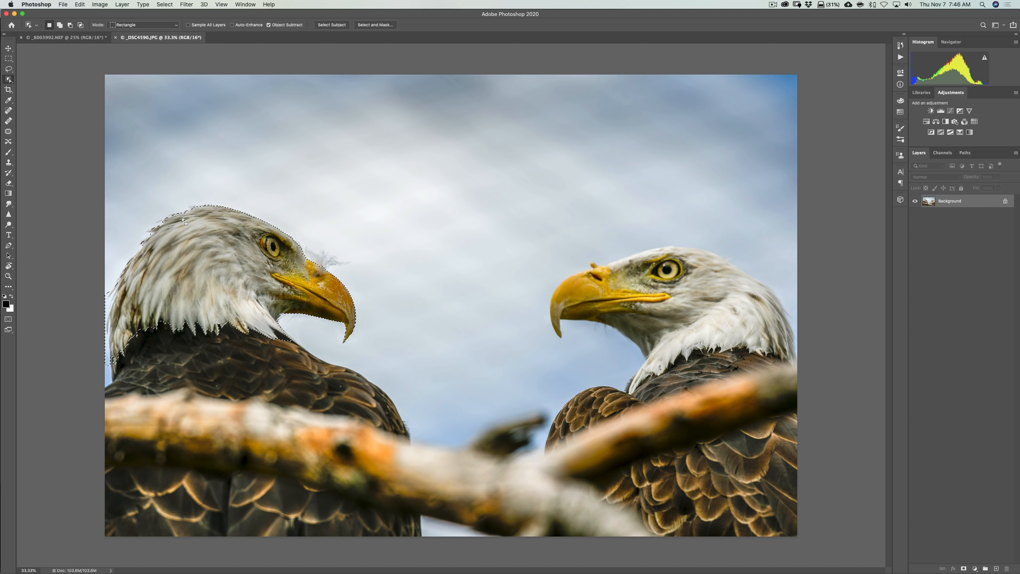
{"action": "key", "text": "super"}
{"action": "key", "text": "super+equal"}
{"action": "key", "text": "super+equal"}
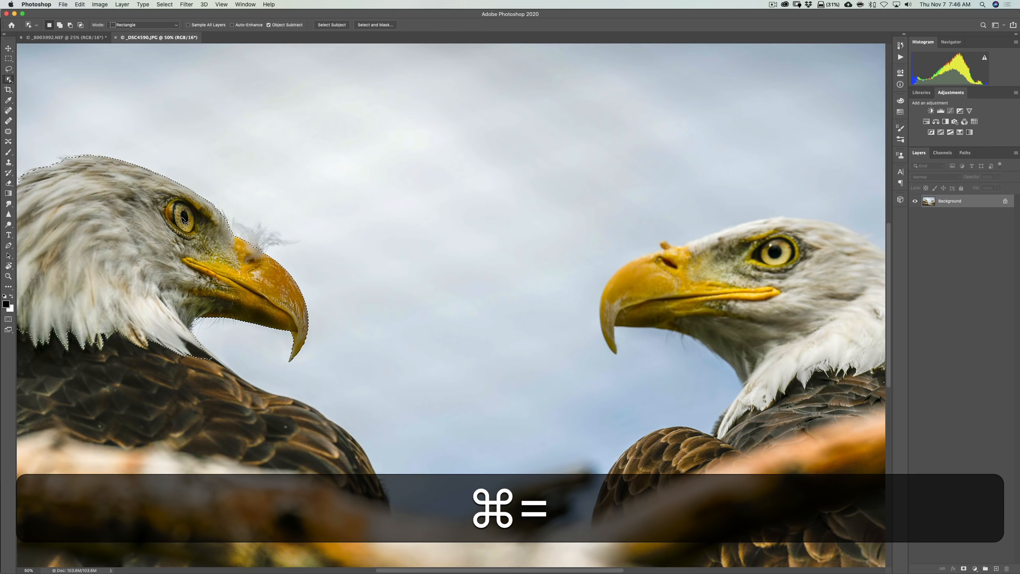
{"action": "left_click_drag", "start_coordinate": [184, 220], "coordinate": [601, 247]}
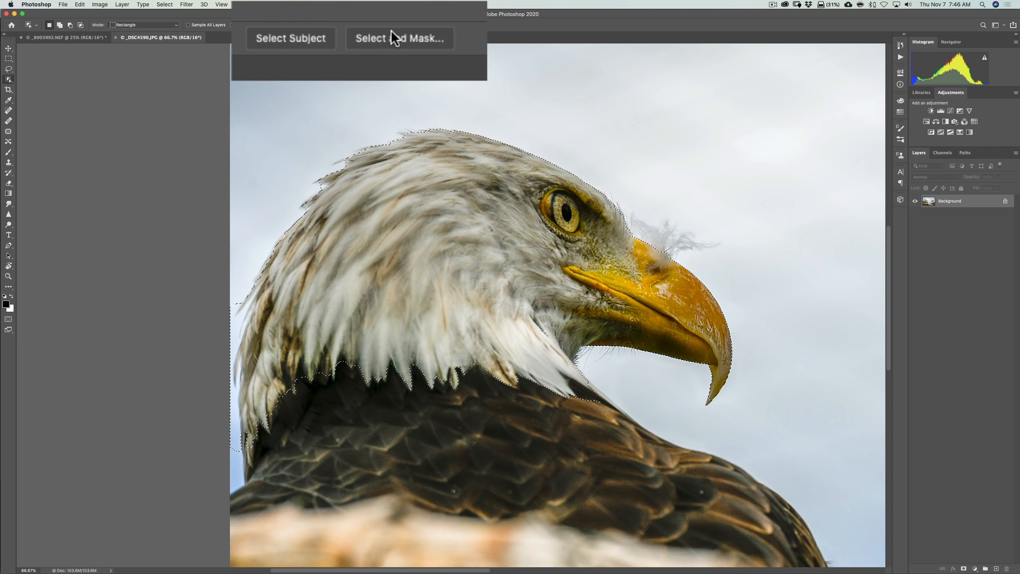
{"action": "key", "text": "super+0"}
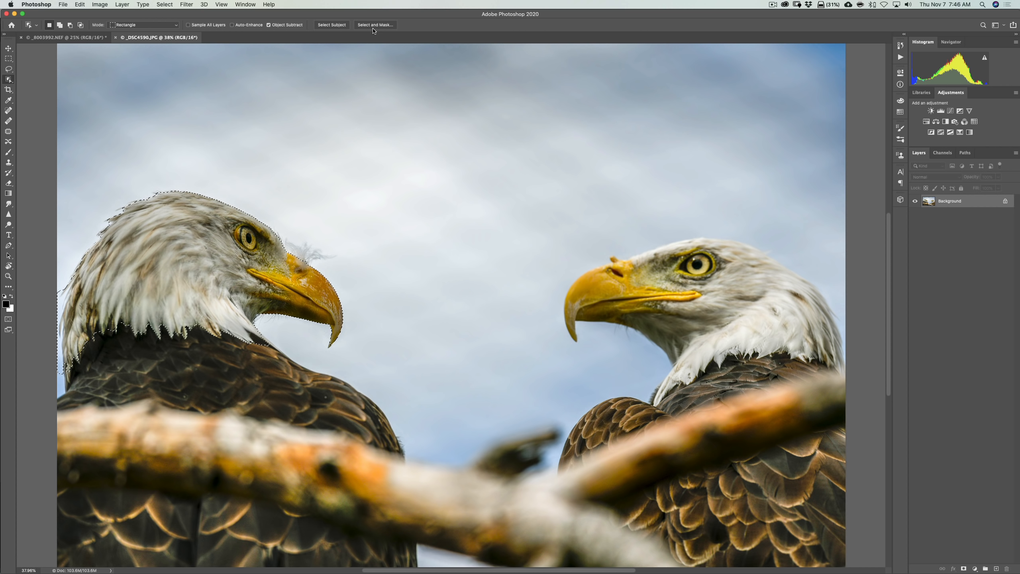
In the seagull photo _8003992.NEF, replace the existing selection with a rectangular marquee around the blurred post at the image's right edge
{"action": "left_click", "coordinate": [66, 37]}
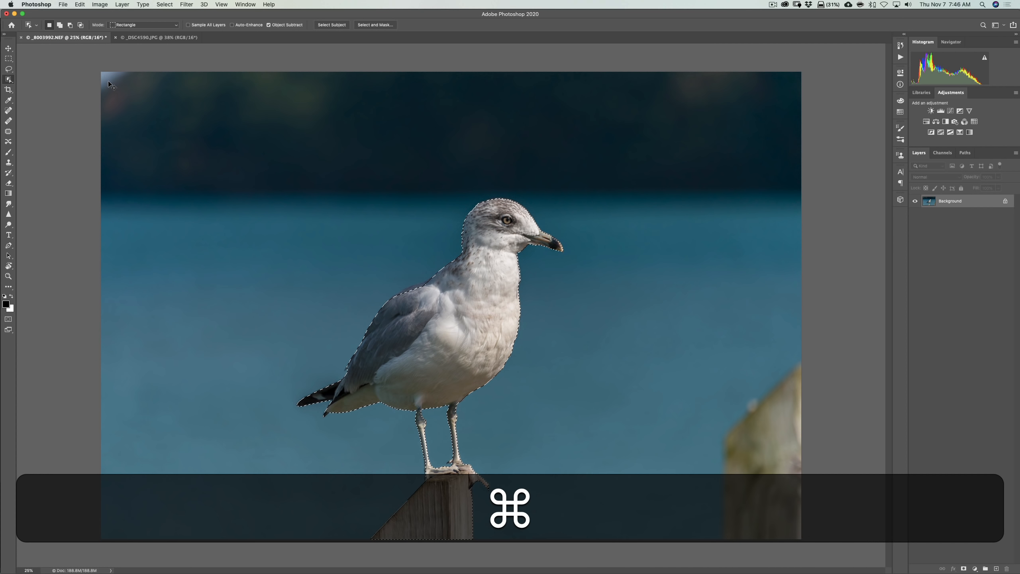
{"action": "key", "text": "super+d"}
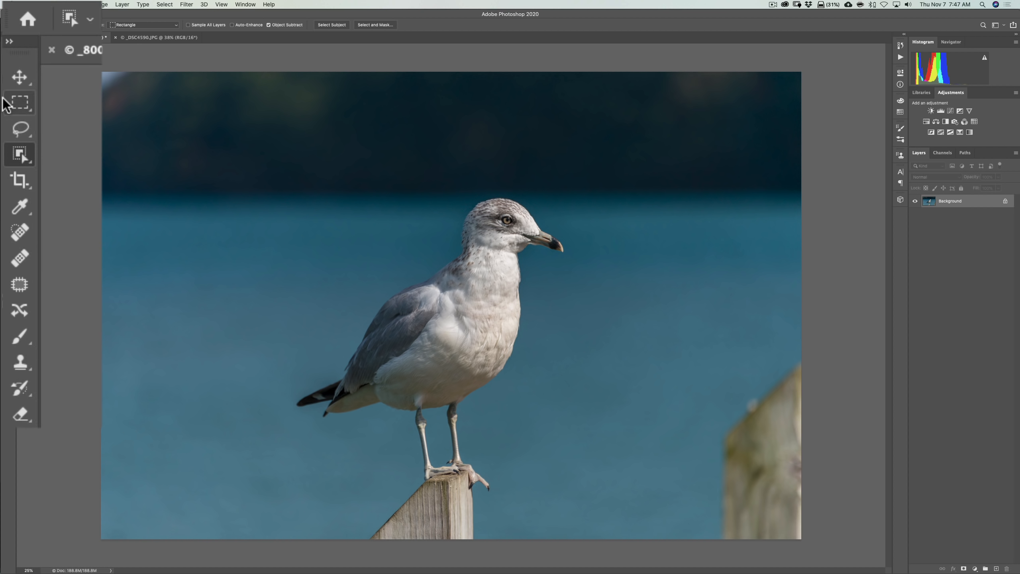
{"action": "left_click", "coordinate": [20, 104]}
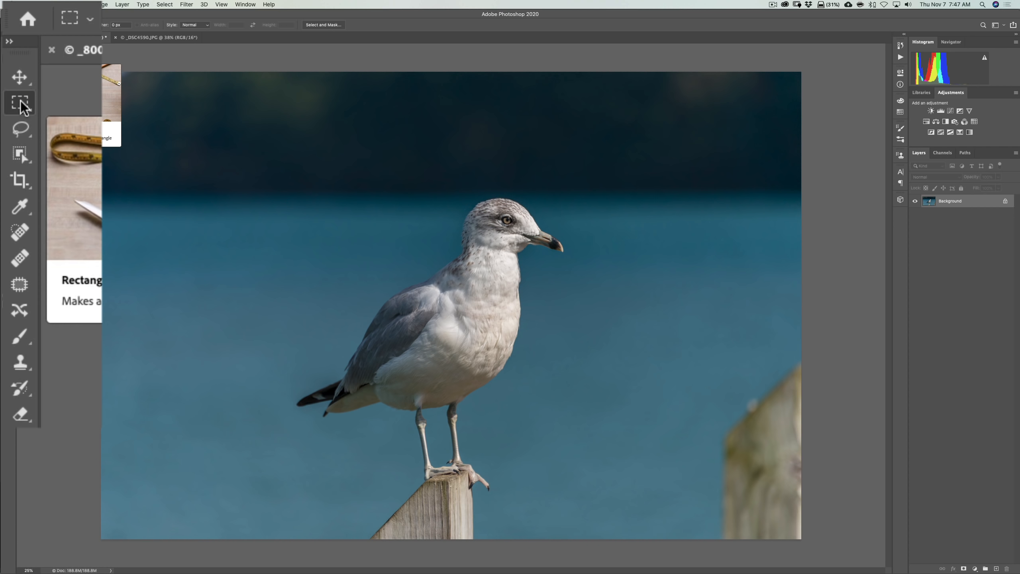
{"action": "left_click_drag", "start_coordinate": [711, 543], "coordinate": [827, 352]}
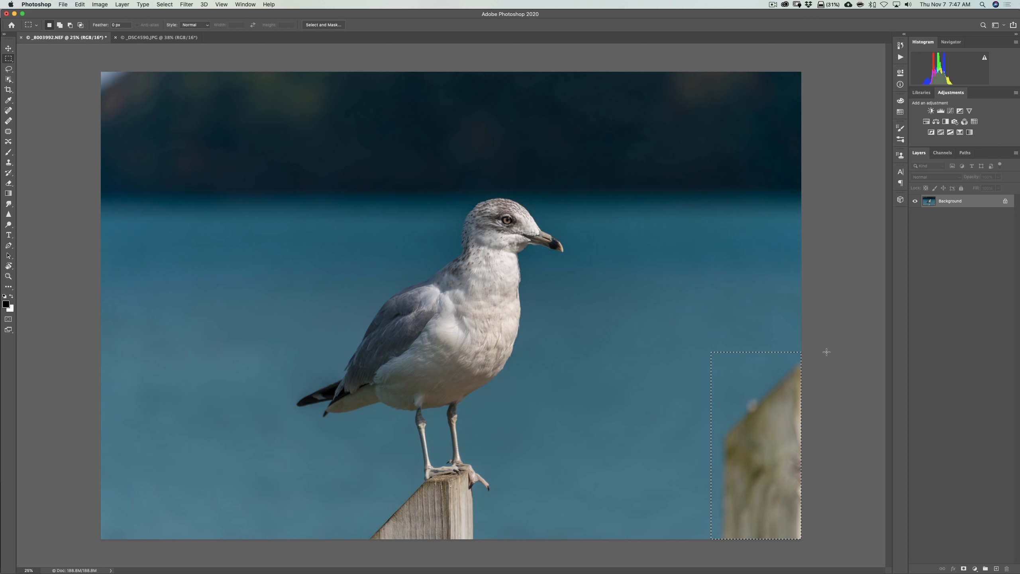
Open Content-Aware Fill for the post selection and subtract the upper part of the sampling area beside the seagull
{"action": "left_click", "coordinate": [80, 4]}
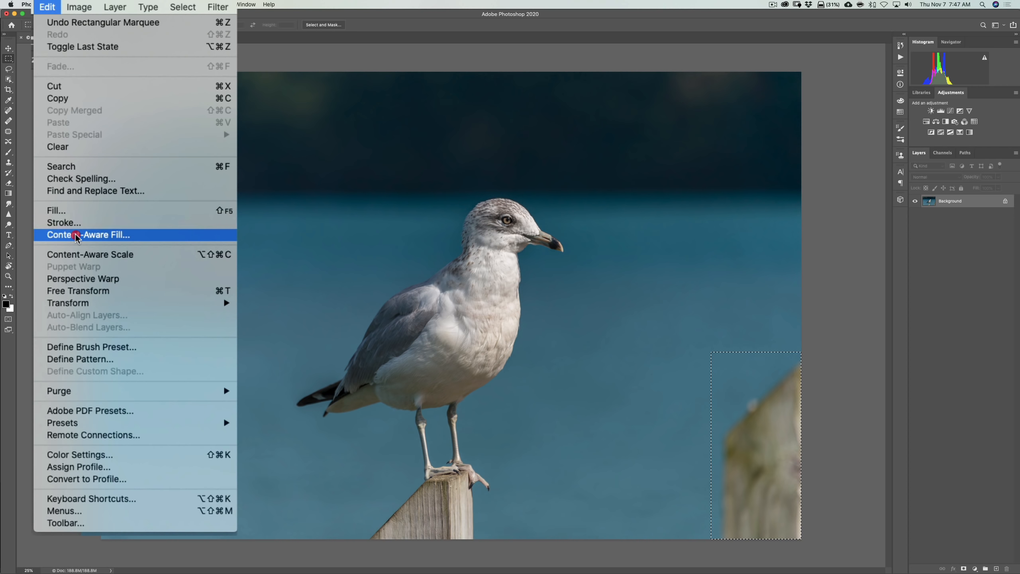
{"action": "left_click", "coordinate": [78, 234]}
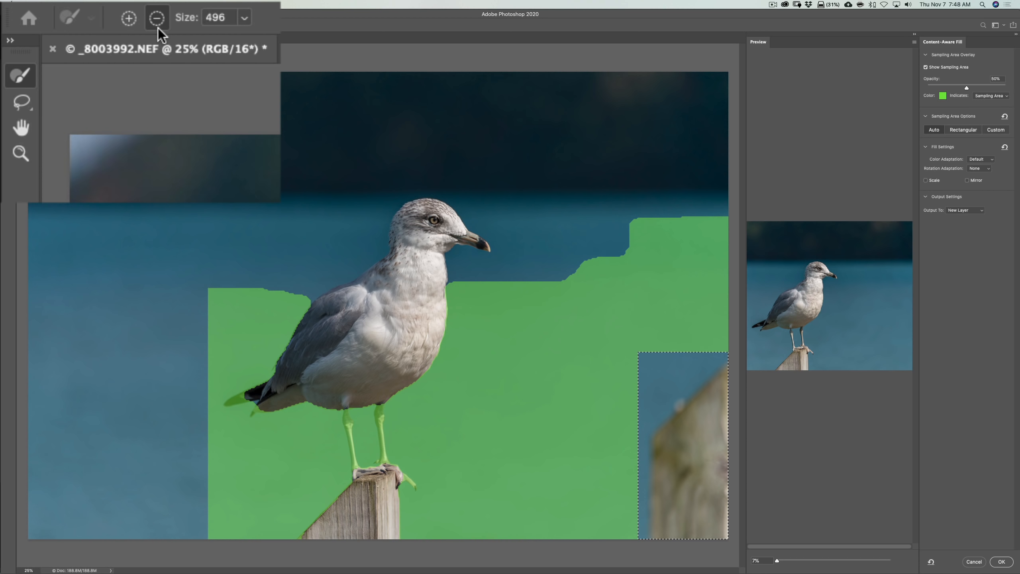
{"action": "left_click", "coordinate": [164, 22]}
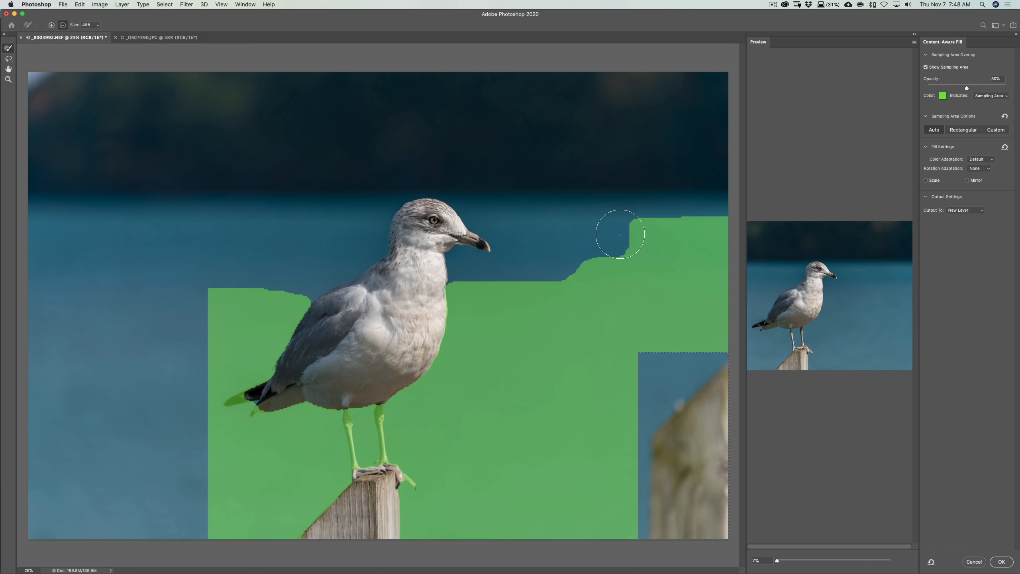
{"action": "mouse_move", "coordinate": [615, 228]}
{"action": "left_mouse_down"}
{"action": "mouse_move", "coordinate": [730, 230]}
{"action": "mouse_move", "coordinate": [639, 248]}
{"action": "mouse_move", "coordinate": [697, 268]}
{"action": "mouse_move", "coordinate": [553, 277]}
{"action": "mouse_move", "coordinate": [553, 301]}
{"action": "mouse_move", "coordinate": [565, 278]}
{"action": "left_mouse_up"}
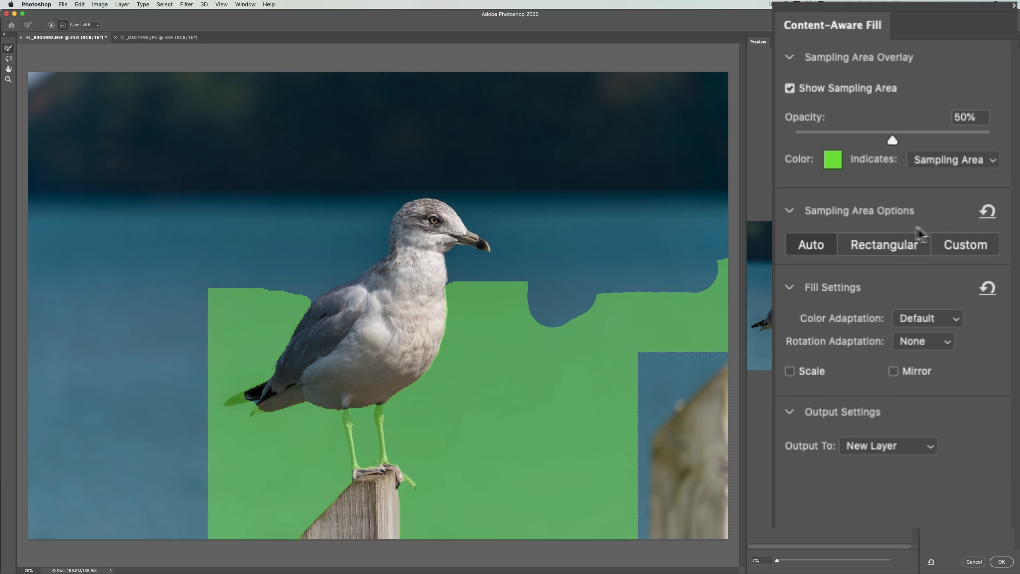
Use the Rectangular sampling area option and brush the dark background band above the water out of the sampling area
{"action": "left_click", "coordinate": [886, 246]}
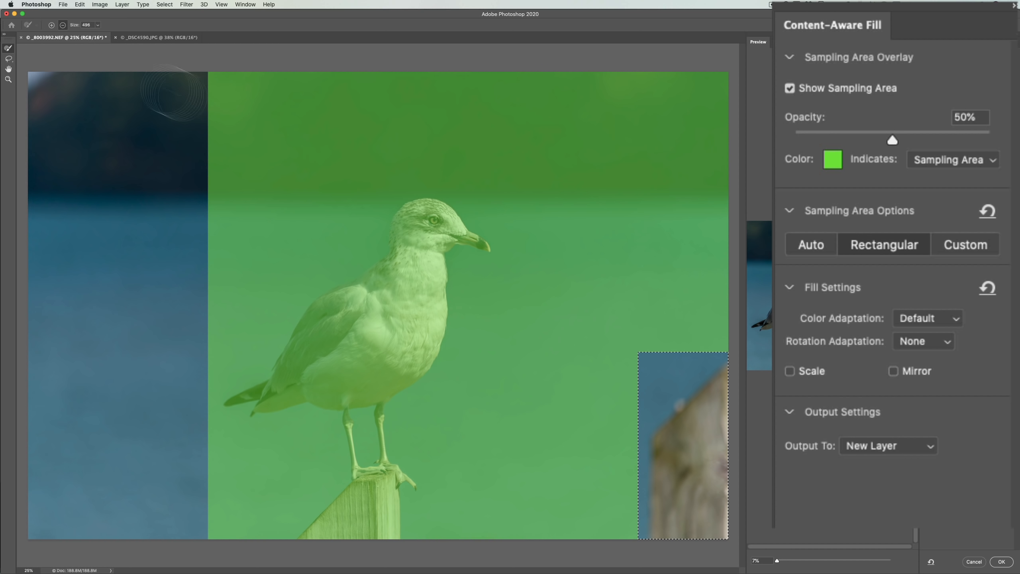
{"action": "mouse_move", "coordinate": [189, 92]}
{"action": "left_mouse_down"}
{"action": "mouse_move", "coordinate": [673, 92]}
{"action": "mouse_move", "coordinate": [644, 91]}
{"action": "mouse_move", "coordinate": [676, 123]}
{"action": "mouse_move", "coordinate": [480, 166]}
{"action": "mouse_move", "coordinate": [647, 142]}
{"action": "mouse_move", "coordinate": [215, 147]}
{"action": "mouse_move", "coordinate": [227, 237]}
{"action": "mouse_move", "coordinate": [308, 175]}
{"action": "mouse_move", "coordinate": [313, 183]}
{"action": "left_mouse_up"}
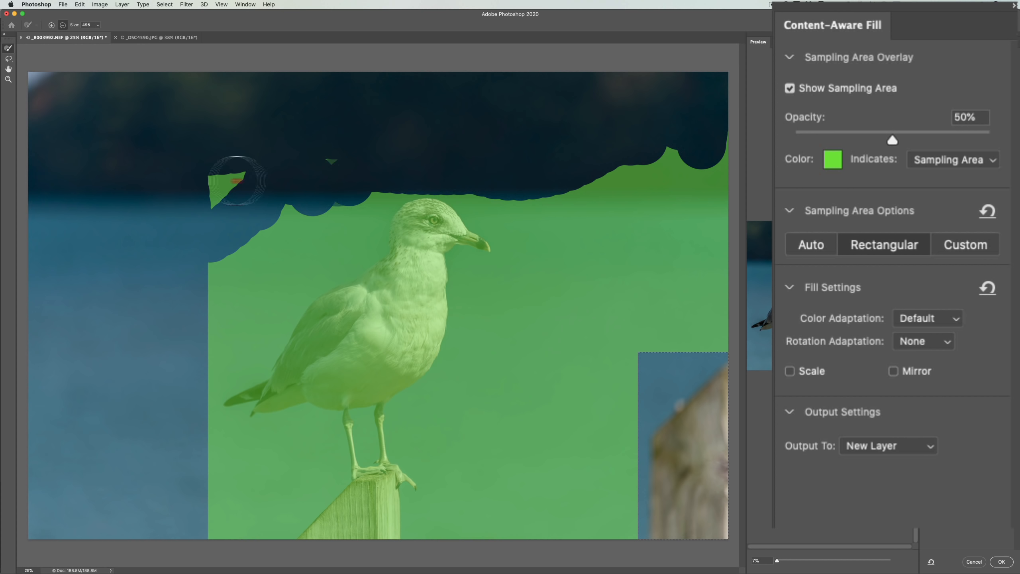
{"action": "mouse_move", "coordinate": [239, 176]}
{"action": "left_mouse_down"}
{"action": "mouse_move", "coordinate": [704, 166]}
{"action": "mouse_move", "coordinate": [605, 182]}
{"action": "mouse_move", "coordinate": [742, 181]}
{"action": "mouse_move", "coordinate": [686, 177]}
{"action": "mouse_move", "coordinate": [720, 163]}
{"action": "left_mouse_up"}
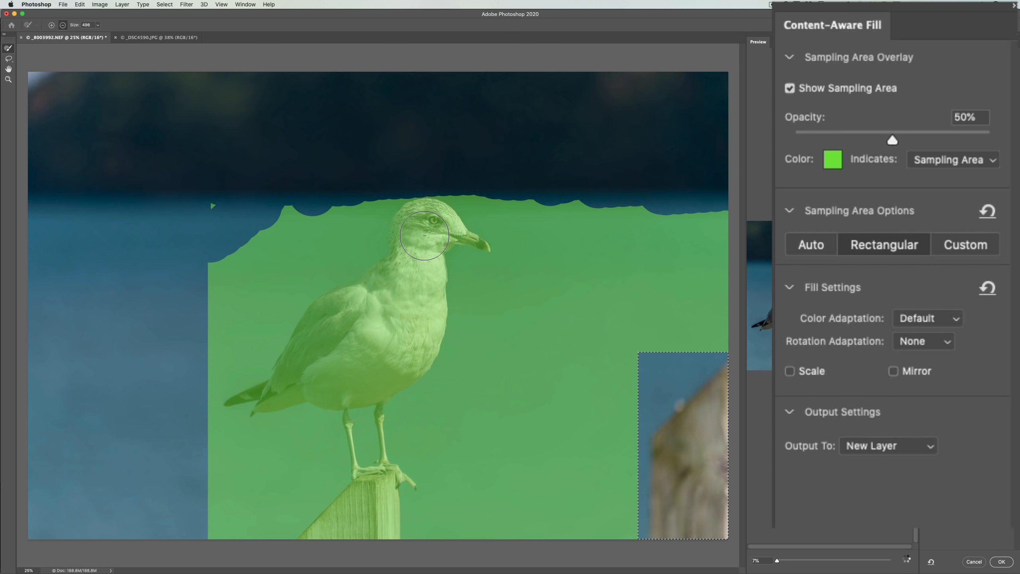
Set the sampling brush size to 400 and brush the seagull's face, neck and upper chest out of the sampling area
{"action": "key", "text": "bracketleft"}
{"action": "key", "text": "bracketleft"}
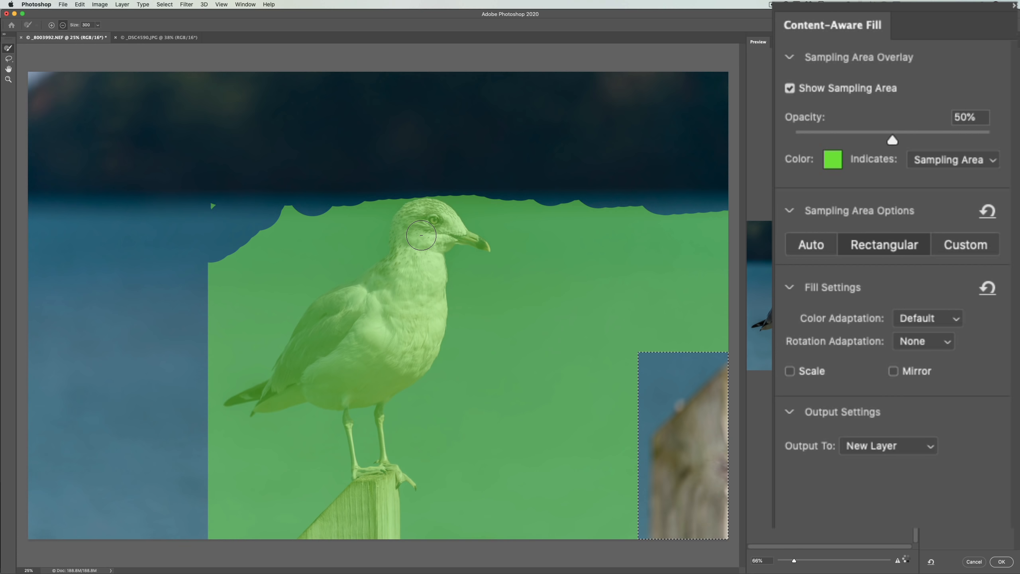
{"action": "key", "text": "bracketleft"}
{"action": "key", "text": "bracketleft"}
{"action": "key", "text": "bracketleft"}
{"action": "key", "text": "bracketright"}
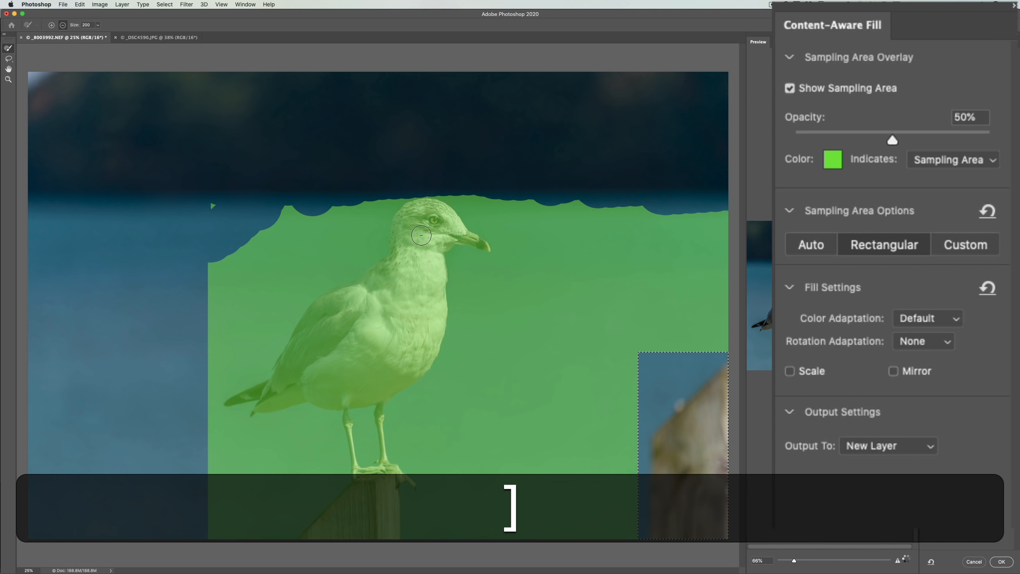
{"action": "key", "text": "bracketright"}
{"action": "key", "text": "bracketright"}
{"action": "key", "text": "bracketright"}
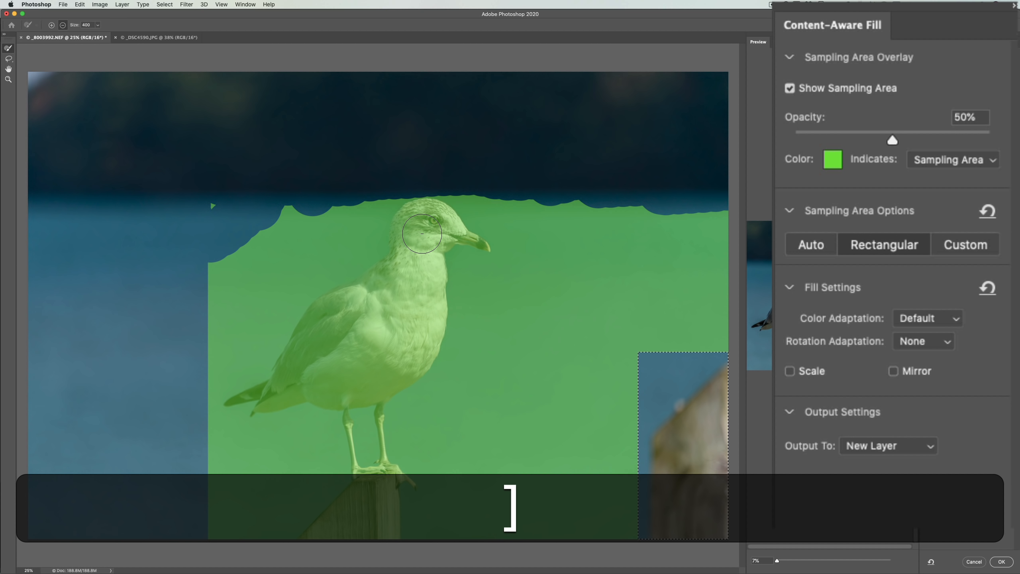
{"action": "mouse_move", "coordinate": [422, 233]}
{"action": "left_mouse_down"}
{"action": "mouse_move", "coordinate": [420, 267]}
{"action": "mouse_move", "coordinate": [392, 307]}
{"action": "mouse_move", "coordinate": [421, 273]}
{"action": "mouse_move", "coordinate": [392, 304]}
{"action": "left_mouse_up"}
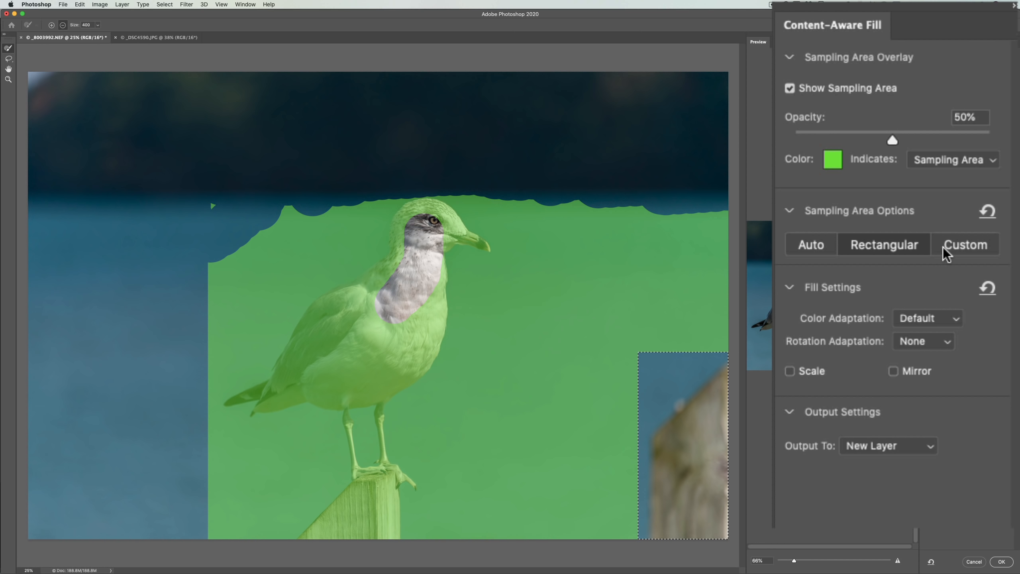
Use a Custom sampling area brushed over the open water between seagull and post, apply the fill to a new layer, and deselect
{"action": "left_click", "coordinate": [954, 248]}
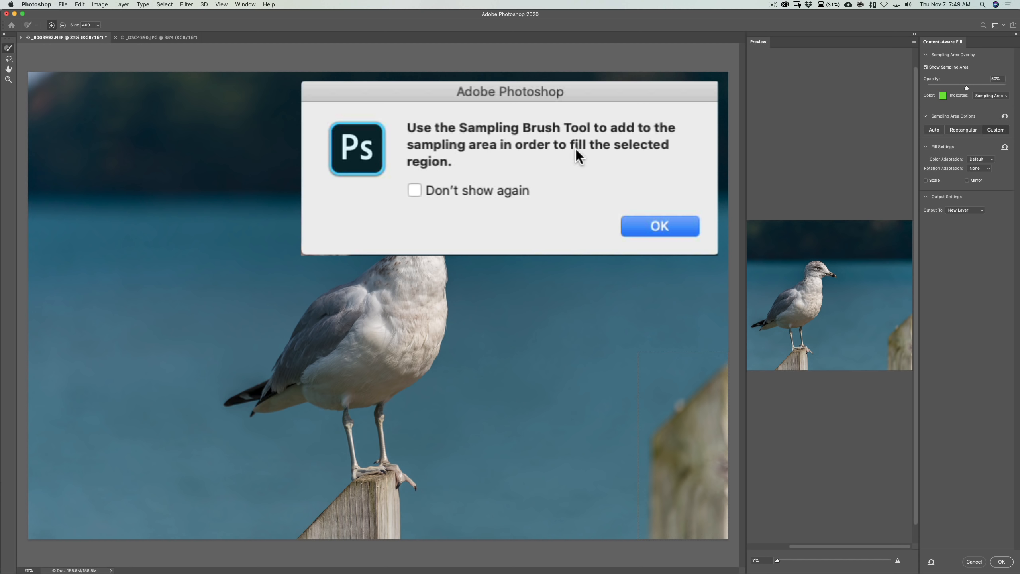
{"action": "left_click", "coordinate": [647, 231]}
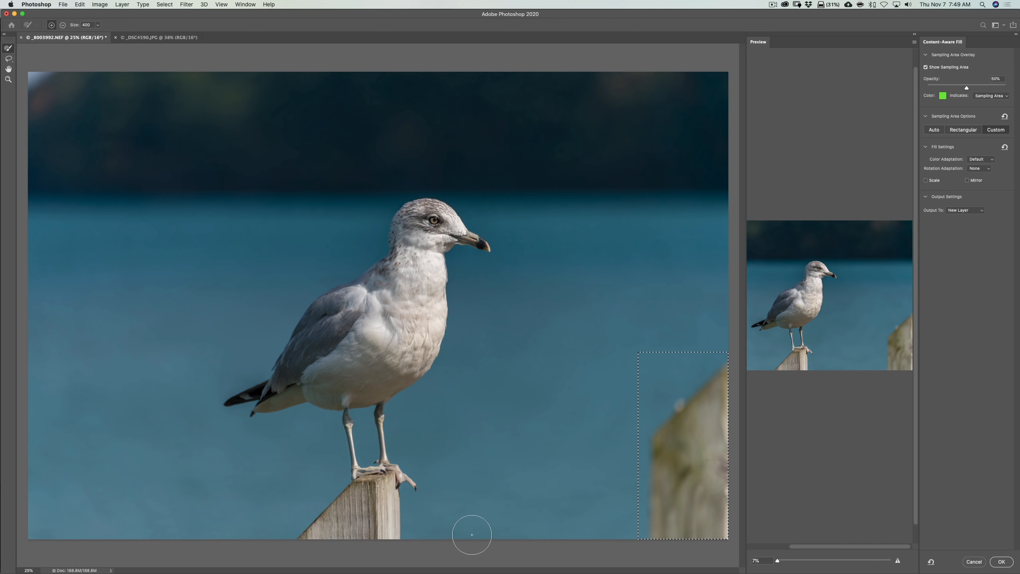
{"action": "mouse_move", "coordinate": [474, 536]}
{"action": "left_mouse_down"}
{"action": "mouse_move", "coordinate": [482, 382]}
{"action": "mouse_move", "coordinate": [556, 356]}
{"action": "mouse_move", "coordinate": [484, 355]}
{"action": "mouse_move", "coordinate": [552, 355]}
{"action": "mouse_move", "coordinate": [563, 368]}
{"action": "mouse_move", "coordinate": [569, 529]}
{"action": "mouse_move", "coordinate": [567, 540]}
{"action": "mouse_move", "coordinate": [540, 522]}
{"action": "left_mouse_up"}
{"action": "mouse_move", "coordinate": [552, 473]}
{"action": "left_mouse_down"}
{"action": "mouse_move", "coordinate": [539, 387]}
{"action": "mouse_move", "coordinate": [526, 498]}
{"action": "mouse_move", "coordinate": [513, 499]}
{"action": "mouse_move", "coordinate": [507, 401]}
{"action": "mouse_move", "coordinate": [493, 537]}
{"action": "mouse_move", "coordinate": [544, 527]}
{"action": "left_mouse_up"}
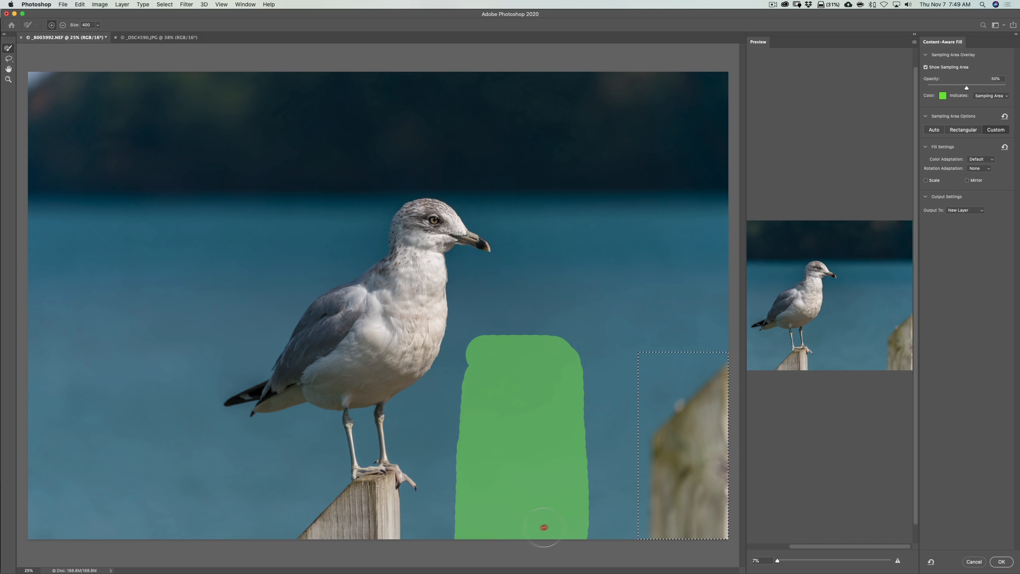
{"action": "mouse_move", "coordinate": [572, 464]}
{"action": "left_mouse_down"}
{"action": "mouse_move", "coordinate": [568, 357]}
{"action": "mouse_move", "coordinate": [483, 364]}
{"action": "mouse_move", "coordinate": [466, 554]}
{"action": "left_mouse_up"}
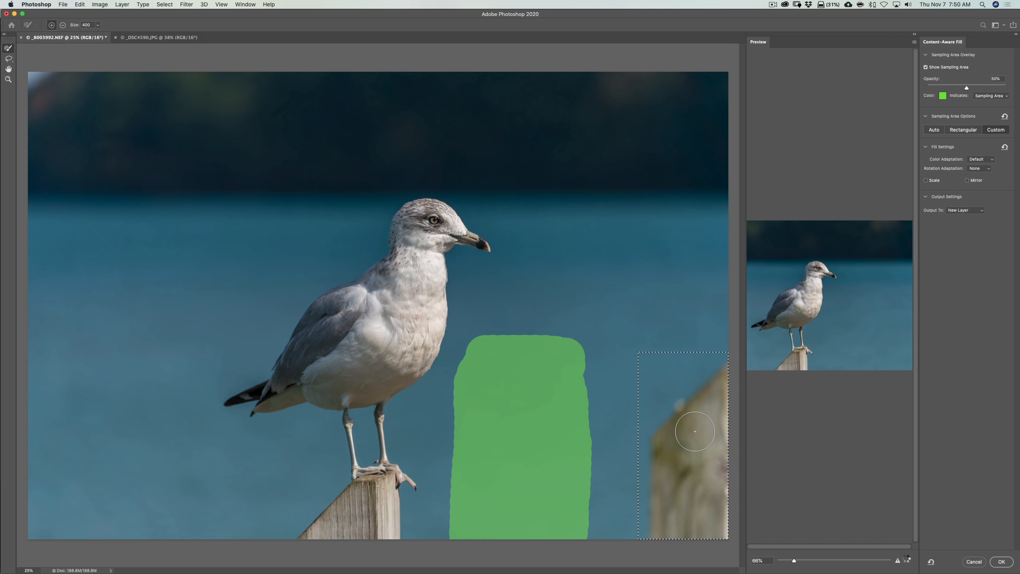
{"action": "left_click", "coordinate": [1003, 562]}
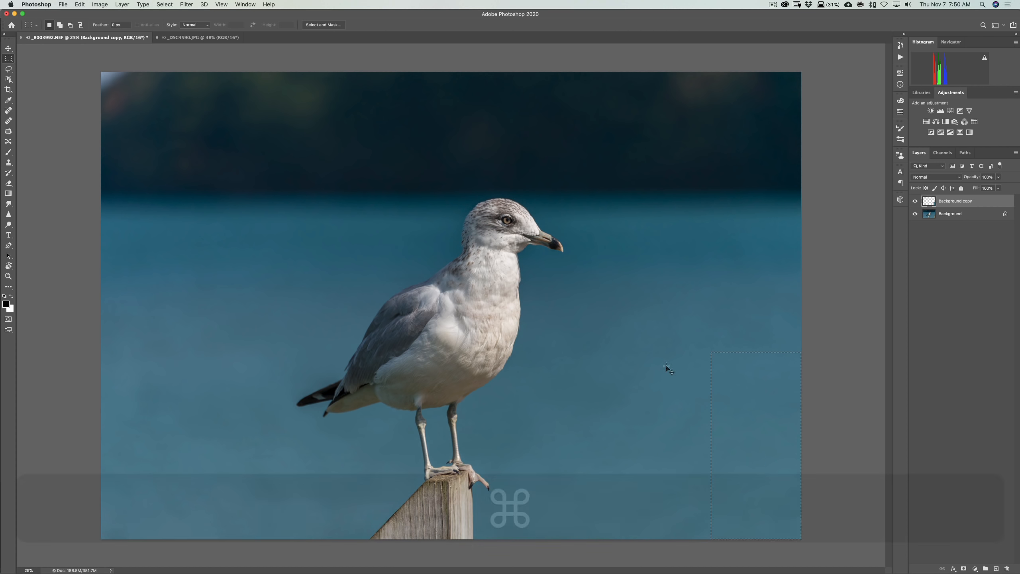
{"action": "key", "text": "super+d"}
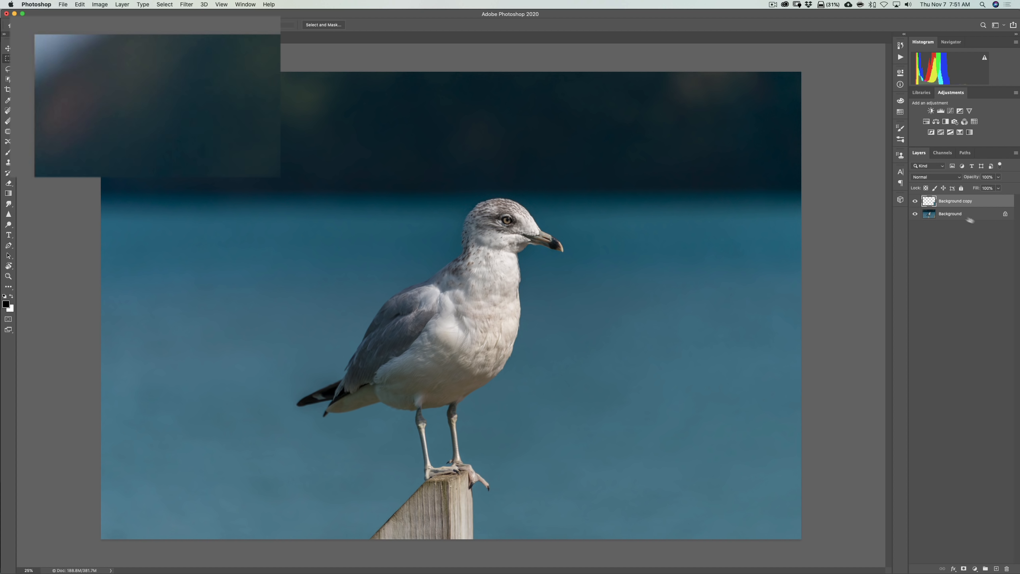
Select the Background layer and toggle its visibility off and on to inspect the fill patch by itself
{"action": "left_click", "coordinate": [956, 214]}
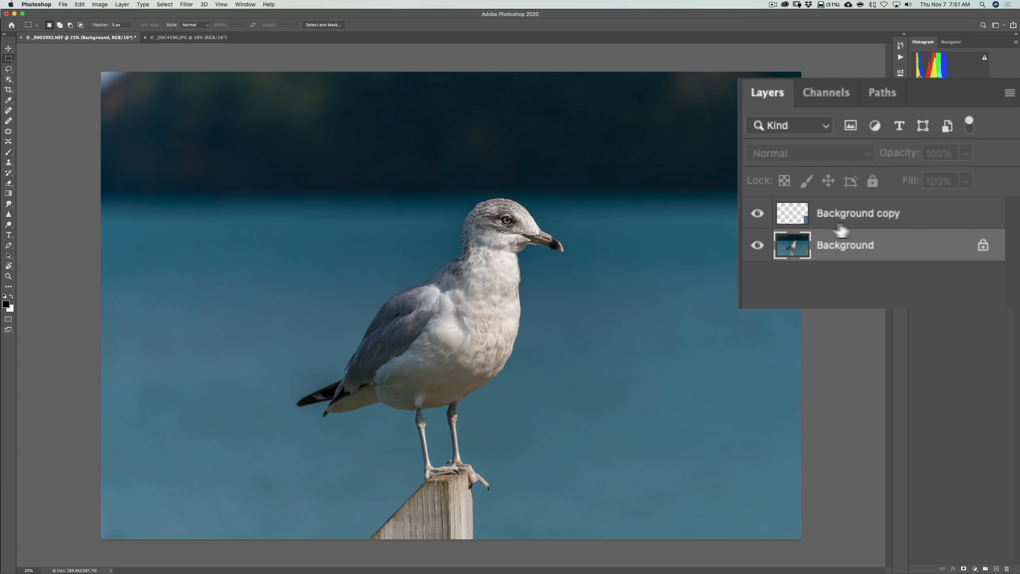
{"action": "left_click", "coordinate": [757, 246]}
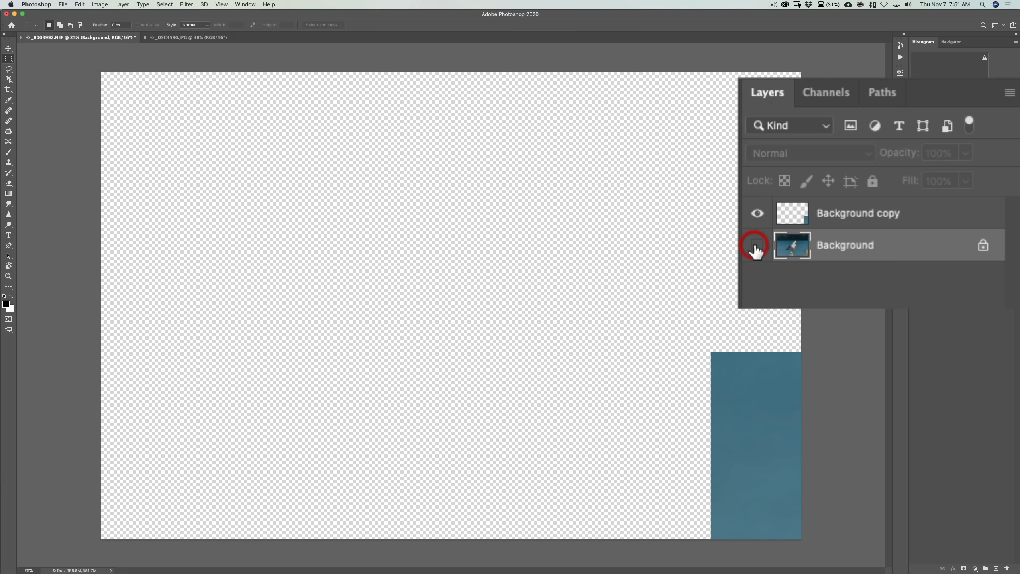
{"action": "left_click", "coordinate": [757, 246]}
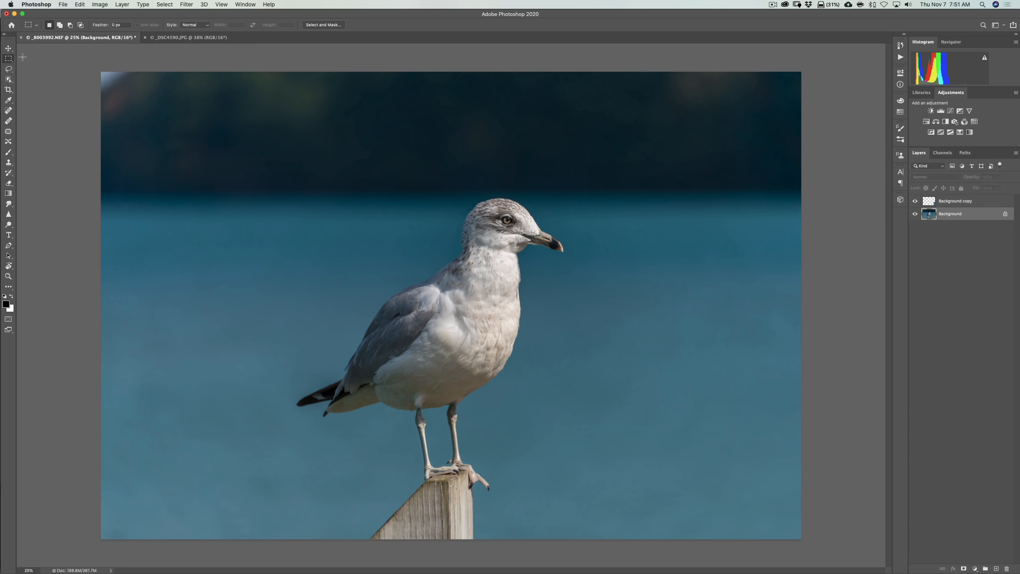
Marquee the bright spot in the photo's upper-left corner and open Content-Aware Fill for it
{"action": "left_click_drag", "start_coordinate": [97, 69], "coordinate": [134, 95]}
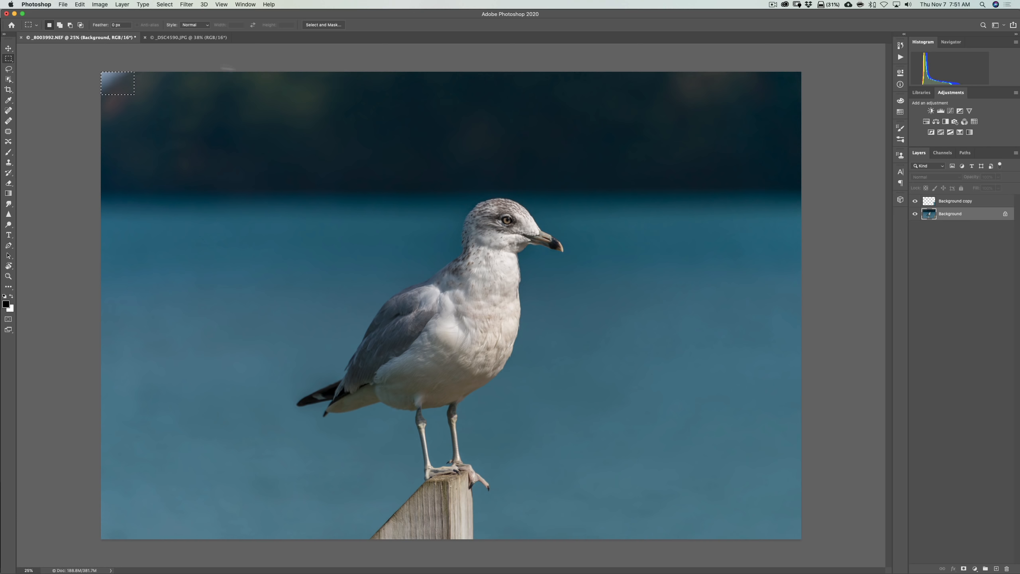
{"action": "left_click", "coordinate": [80, 4]}
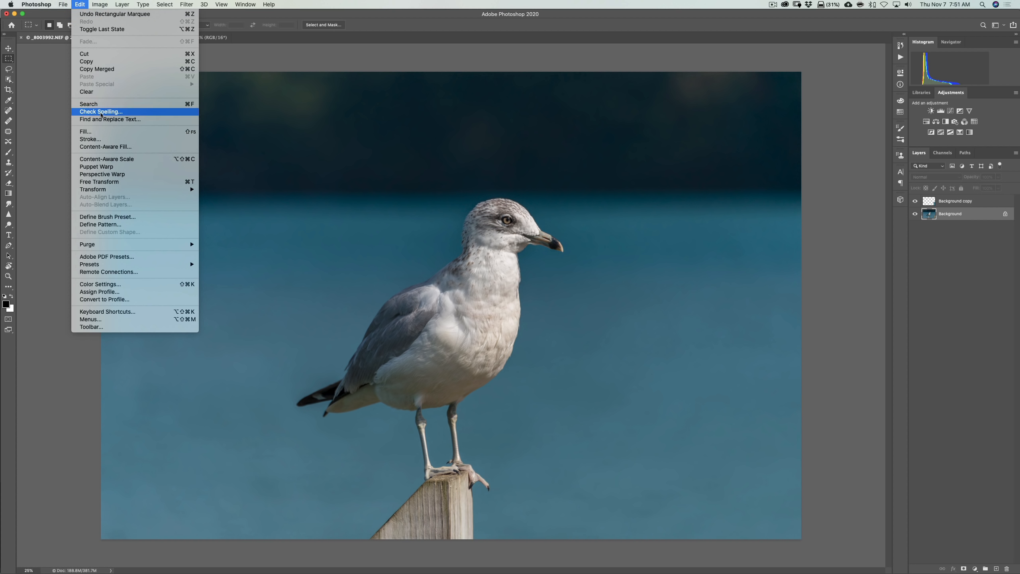
{"action": "left_click", "coordinate": [108, 148]}
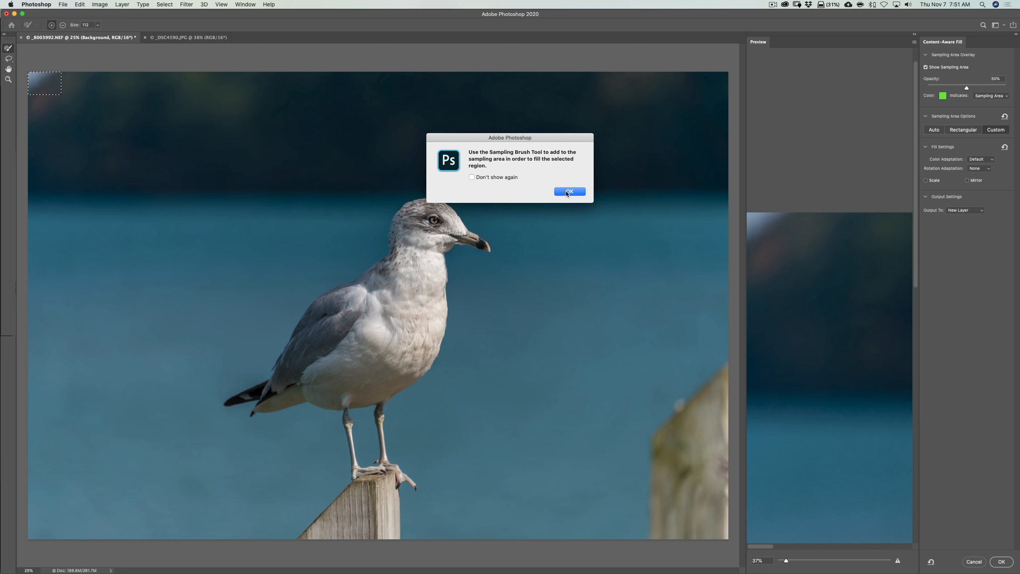
{"action": "left_click", "coordinate": [570, 192]}
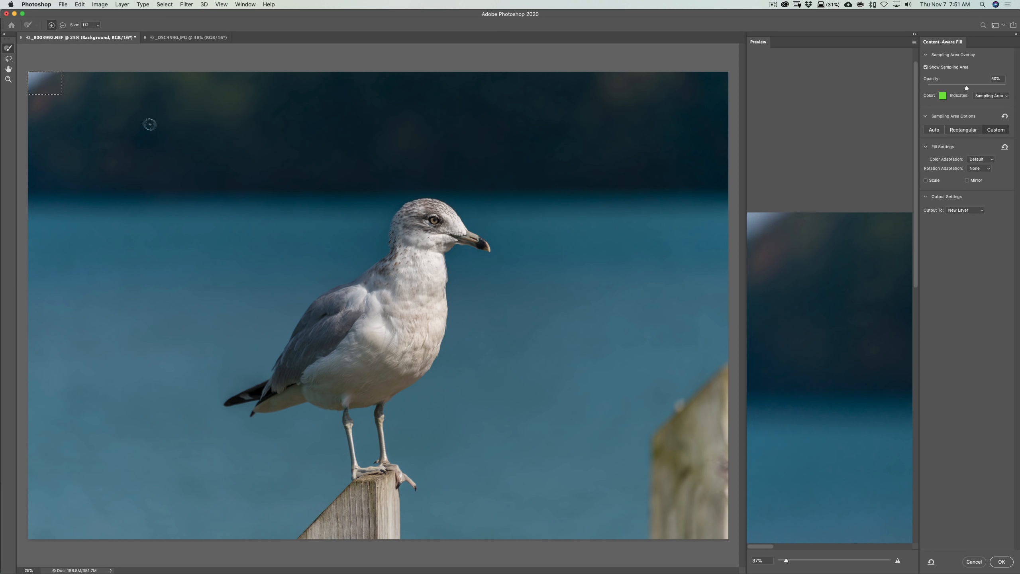
Compare the Auto and Rectangular sampling areas, fill the corner using Auto with output to a new layer, and deselect
{"action": "left_click", "coordinate": [935, 130]}
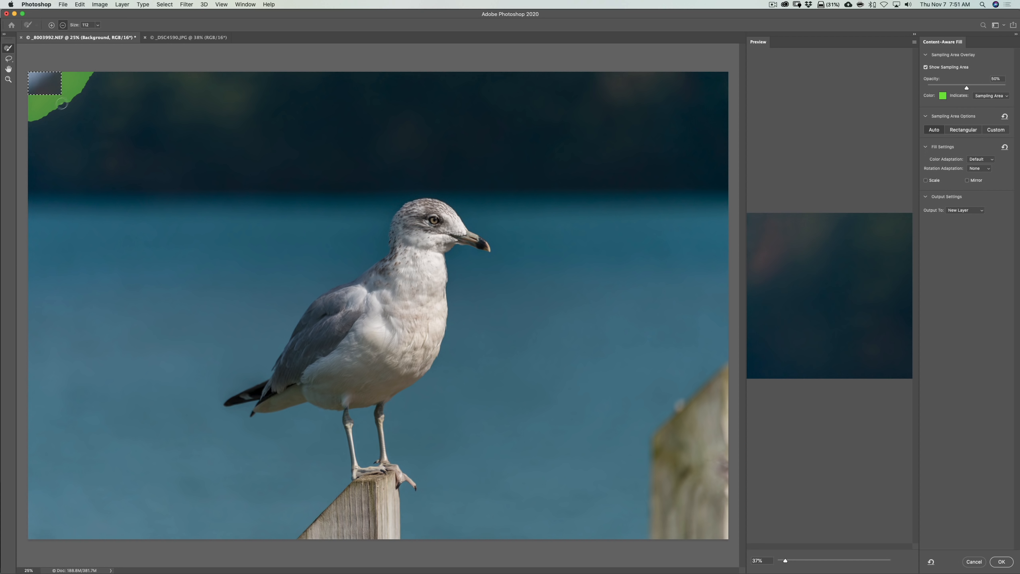
{"action": "left_click", "coordinate": [963, 132]}
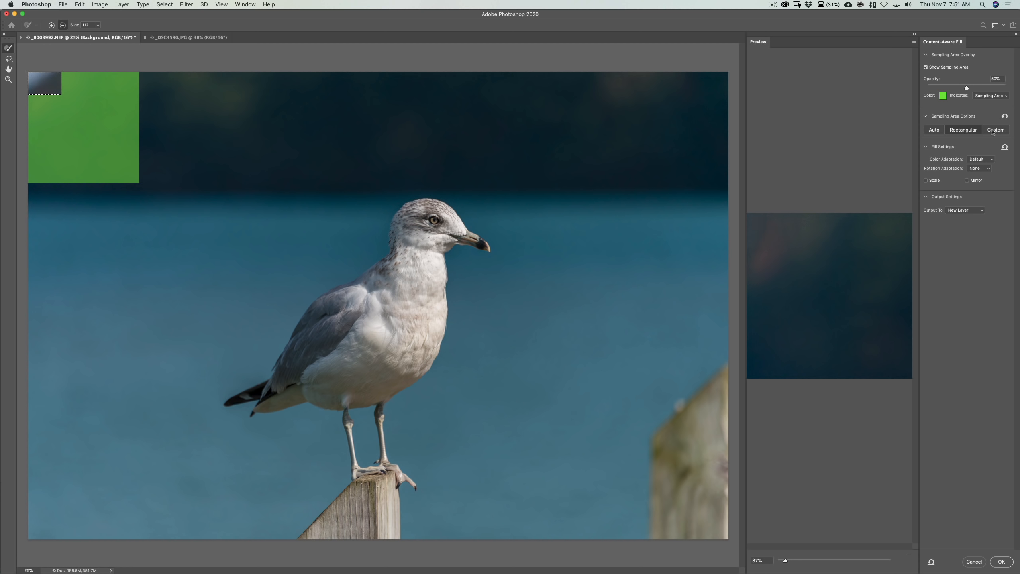
{"action": "left_click", "coordinate": [935, 130]}
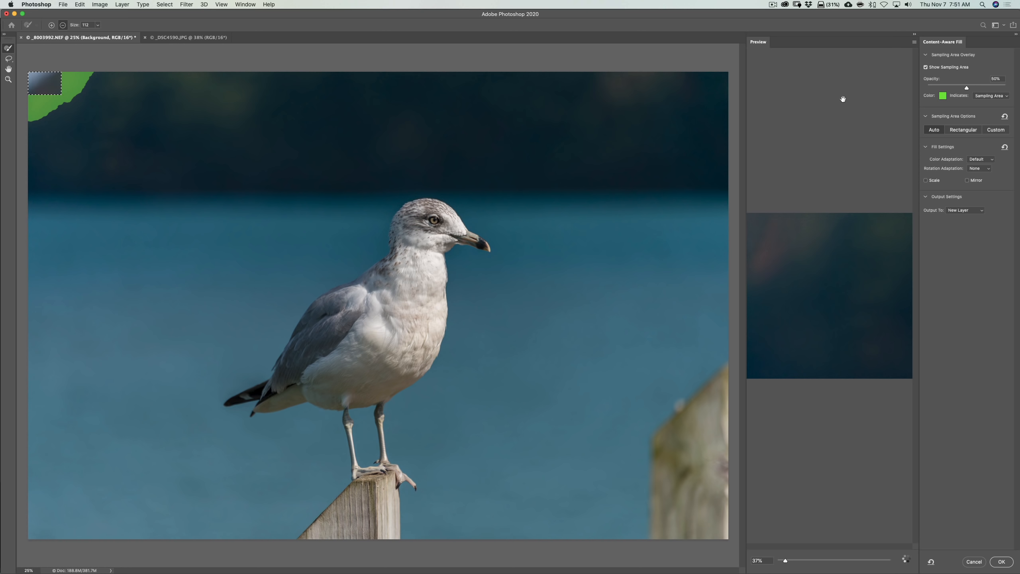
{"action": "left_click", "coordinate": [1002, 562]}
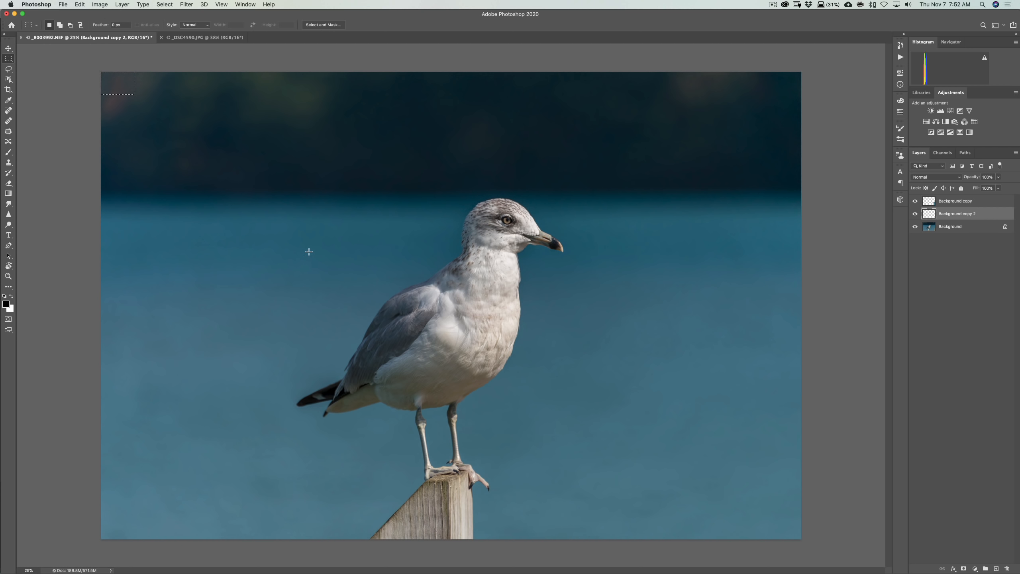
{"action": "key", "text": "super+d"}
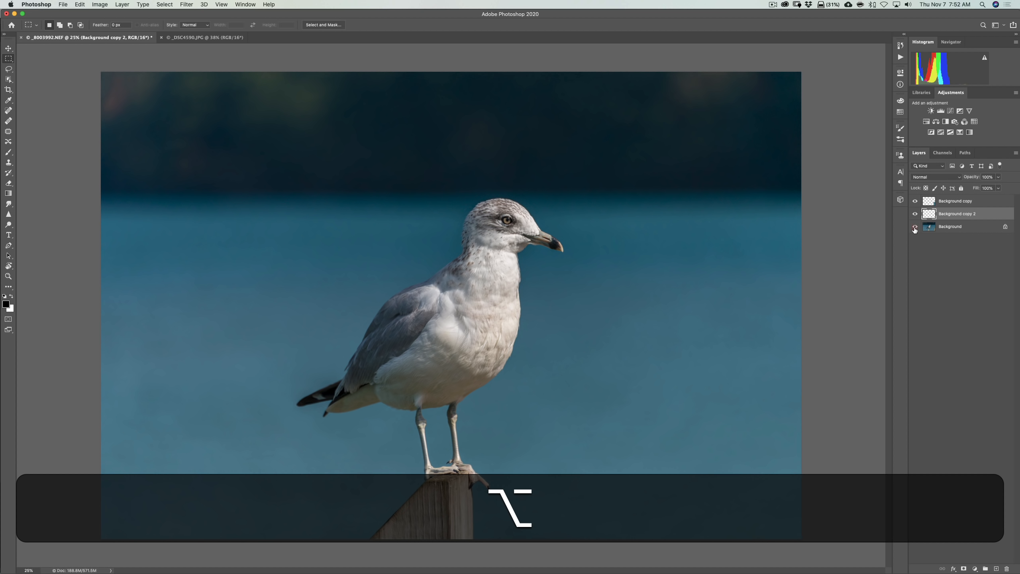
Toggle between the Background layer alone and all layers several times to compare the photo before and after the fills
{"action": "left_click", "coordinate": [915, 227], "text": "alt"}
{"action": "left_click", "coordinate": [915, 228], "text": "alt"}
{"action": "left_click", "coordinate": [915, 228], "text": "alt"}
{"action": "left_click", "coordinate": [916, 227], "text": "alt"}
{"action": "left_click", "coordinate": [915, 227], "text": "alt"}
{"action": "left_click", "coordinate": [915, 227], "text": "alt"}
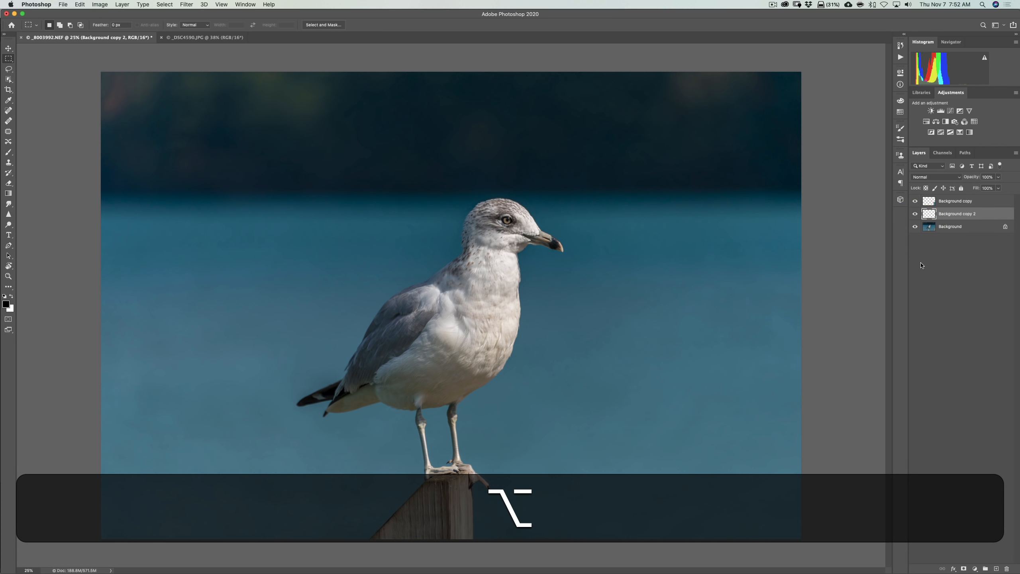